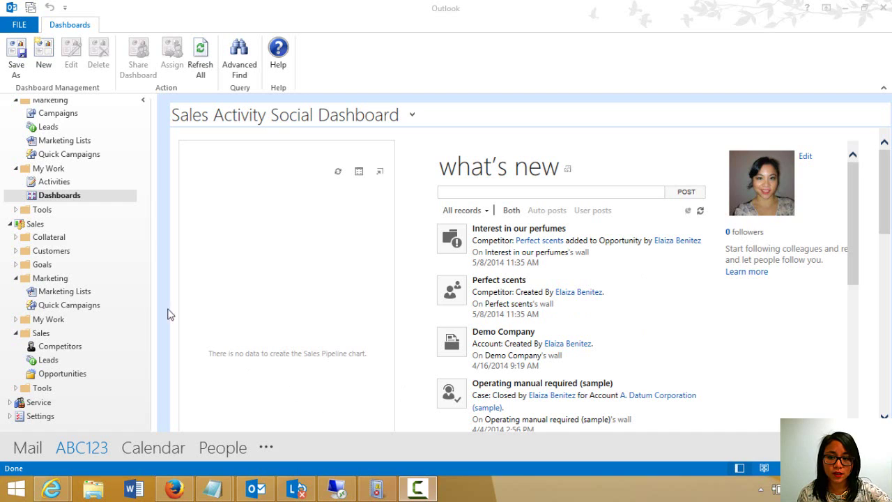
- Open Marketing Lists in the Sales area, return to Dashboards, and open Marketing Lists again
left_click(106, 293)
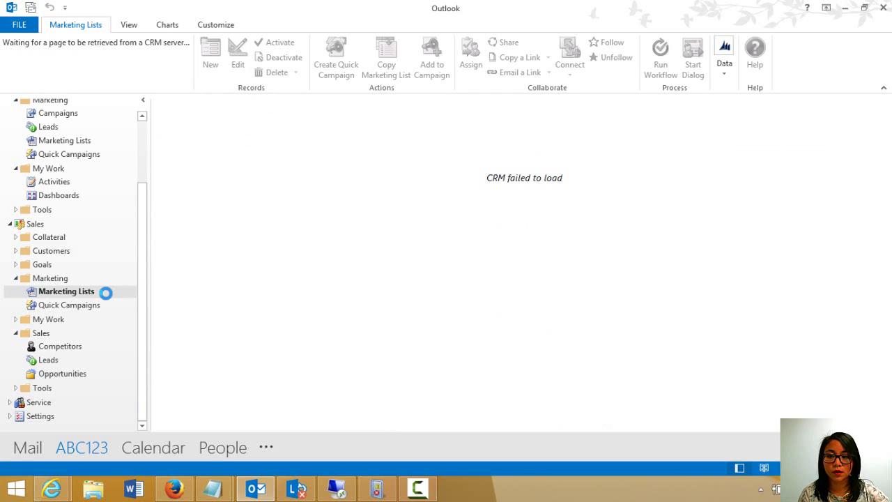
left_click(77, 198)
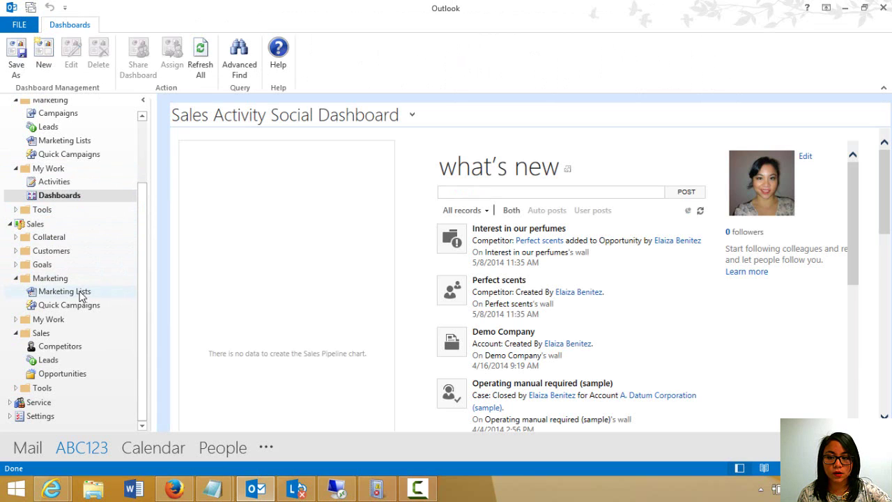
left_click(66, 291)
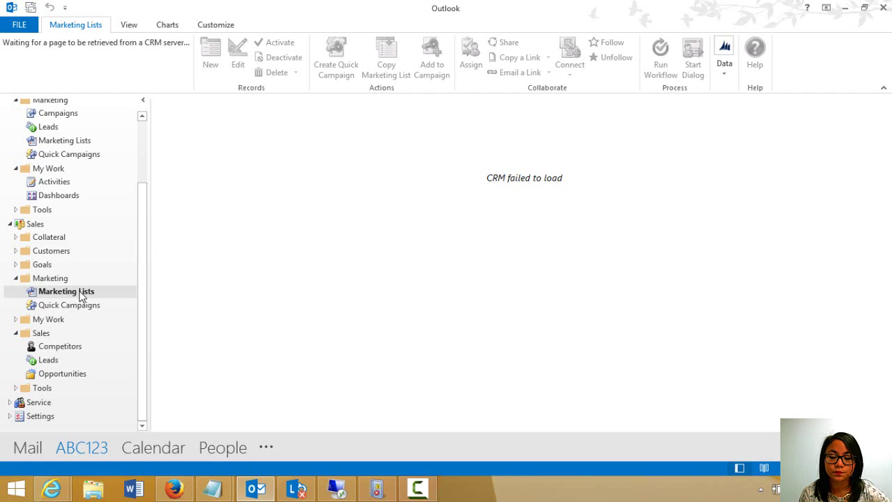
- Switch to the ABC123 solution in Internet Explorer and open the filter criteria of the Marketing List view Lists Associated With The Owner
mouse_move(51, 488)
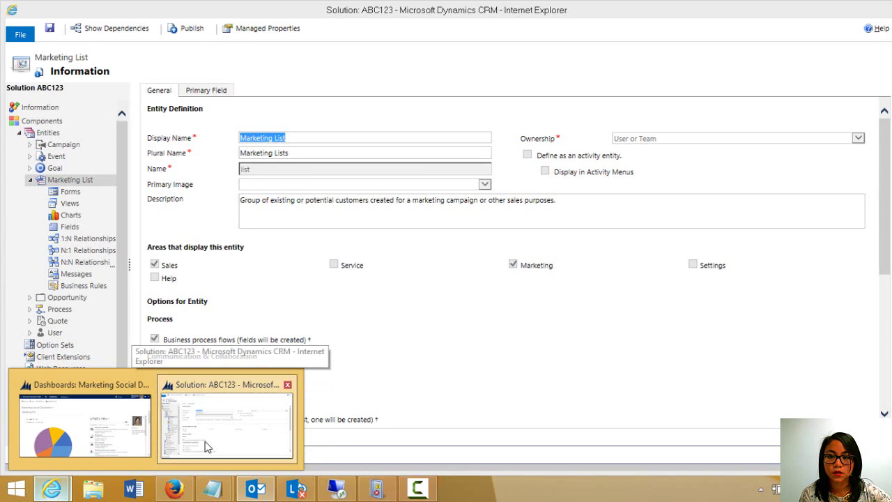
left_click(207, 446)
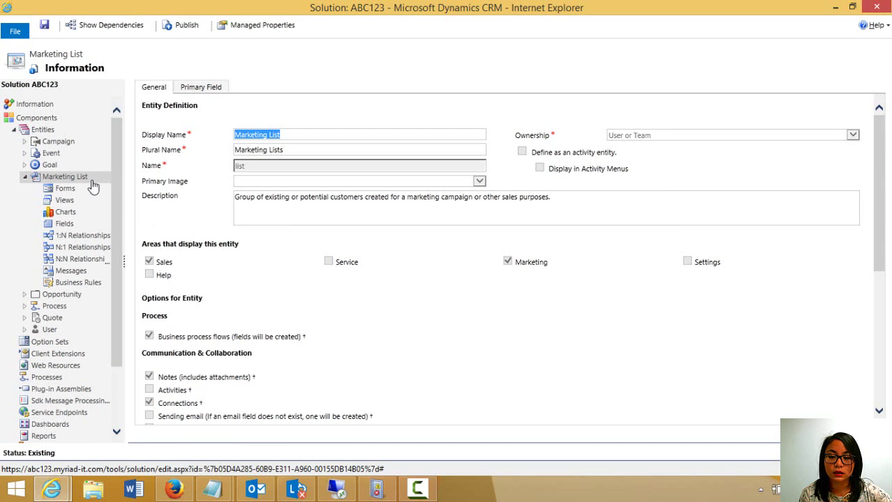
left_click(64, 200)
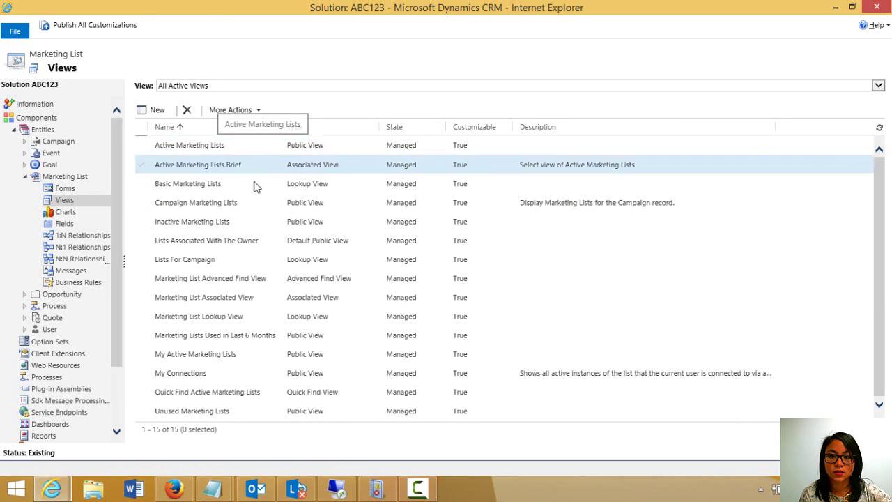
double_click(249, 242)
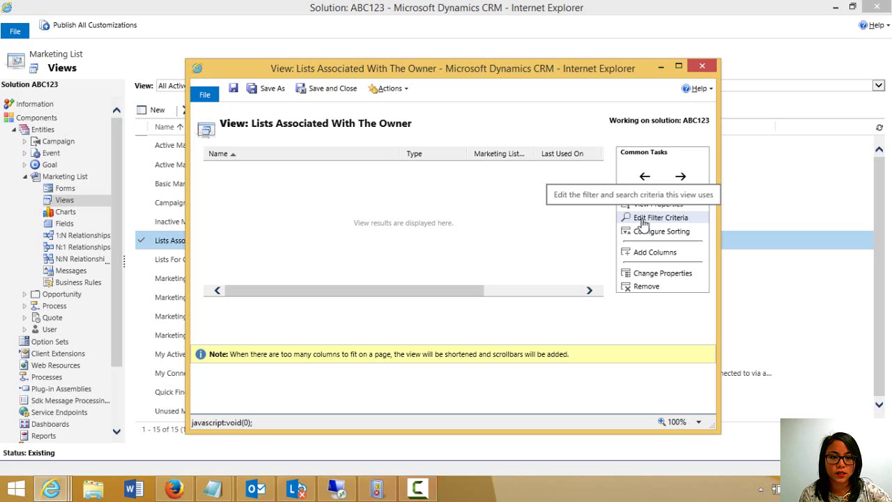
left_click(642, 218)
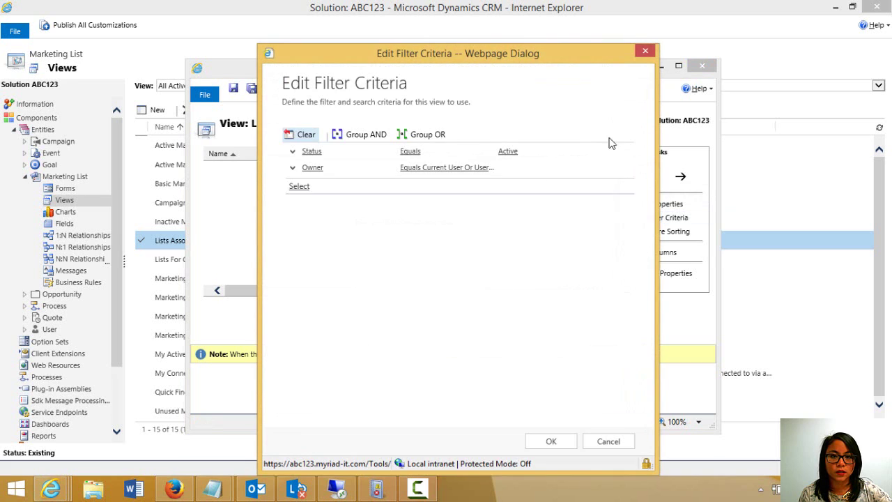
- Examine the operator choices of the Owner condition, then close the filter criteria and the view without changes
left_click_drag(547, 60, 551, 38)
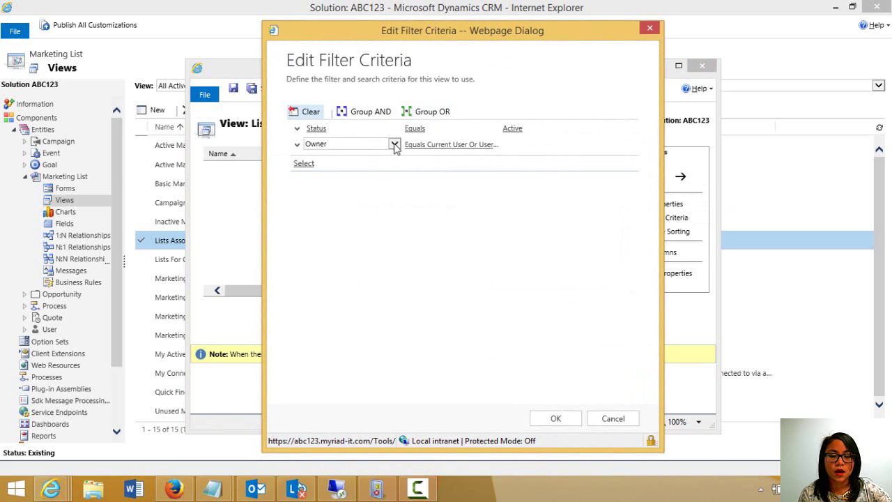
left_click(458, 145)
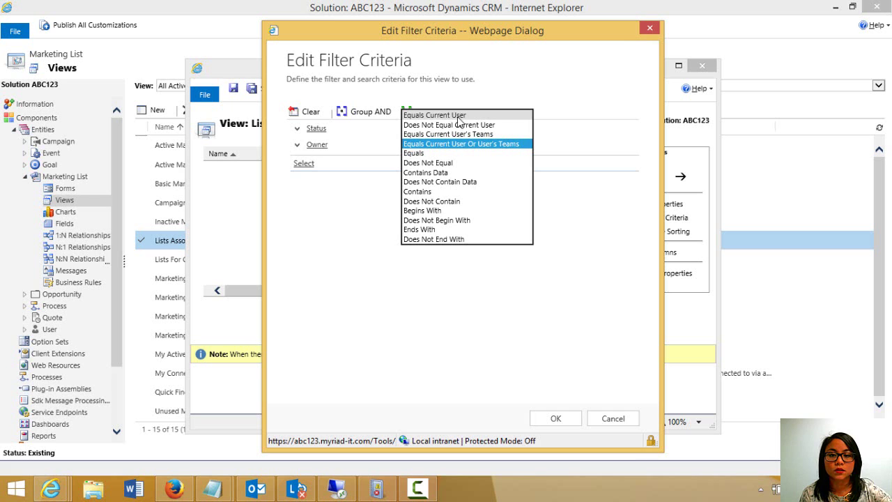
left_click(649, 28)
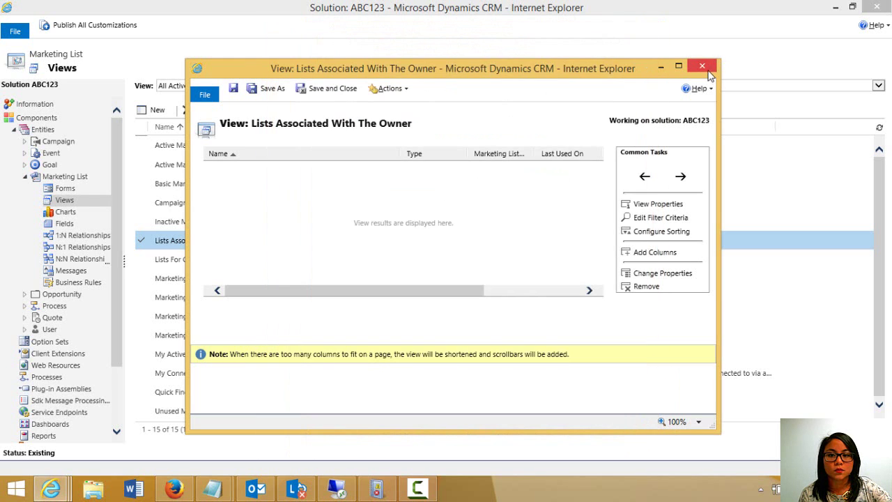
left_click(706, 68)
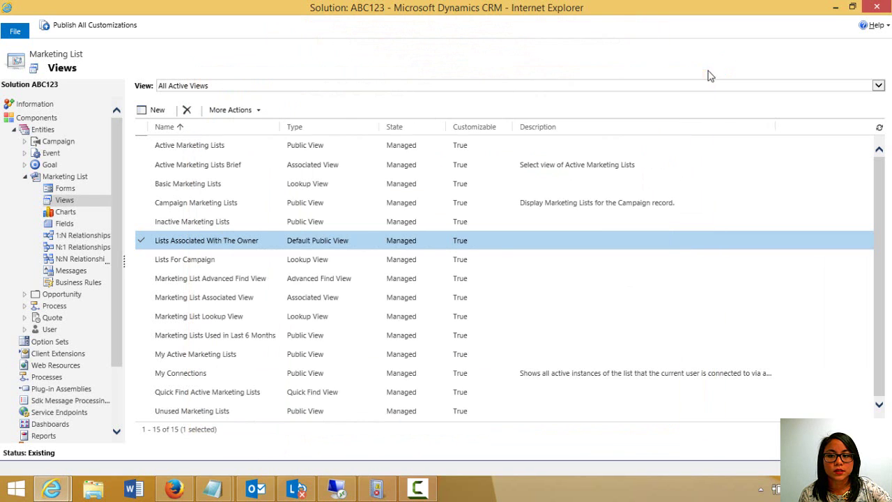
- Collapse the Marketing List entity and list the views of the Opportunity entity
left_click(26, 177)
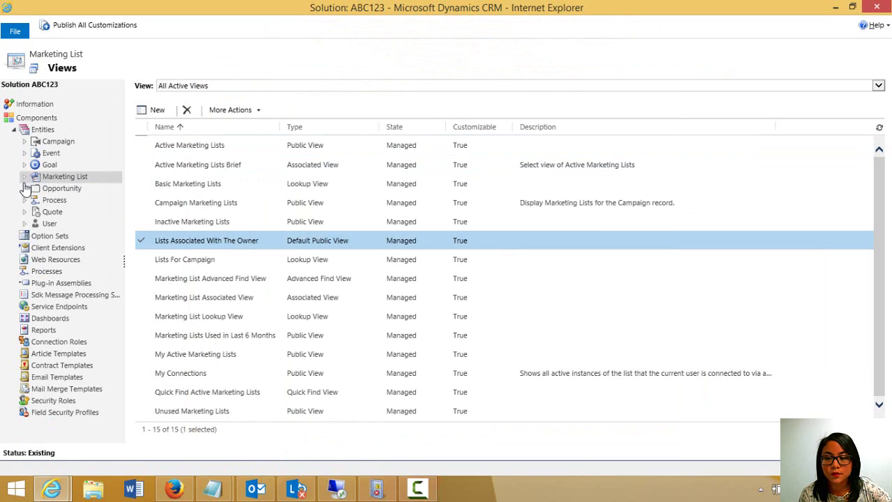
left_click(24, 189)
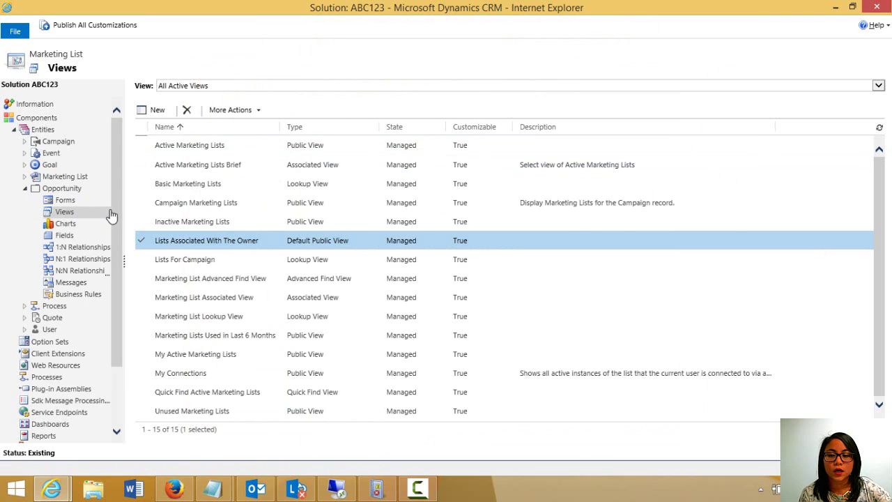
left_click(109, 213)
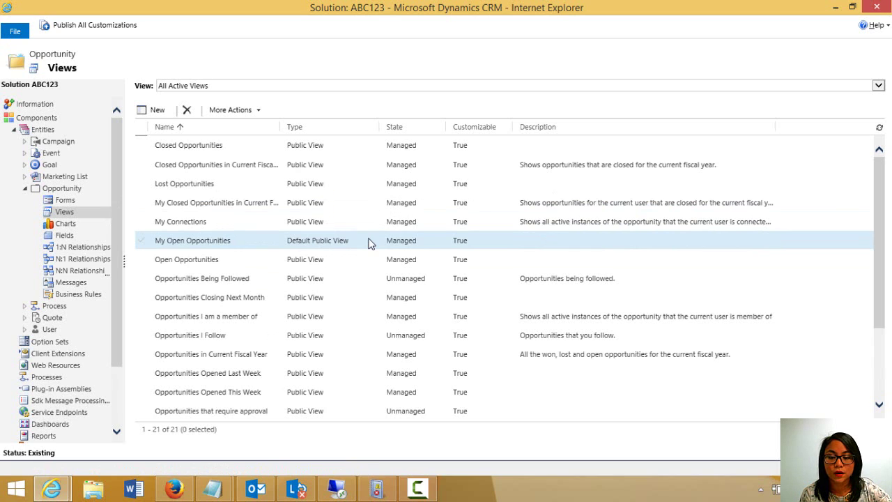
- Switch to Outlook, view the Opportunities list in the Sales area, and return to the solution window
left_click(257, 487)
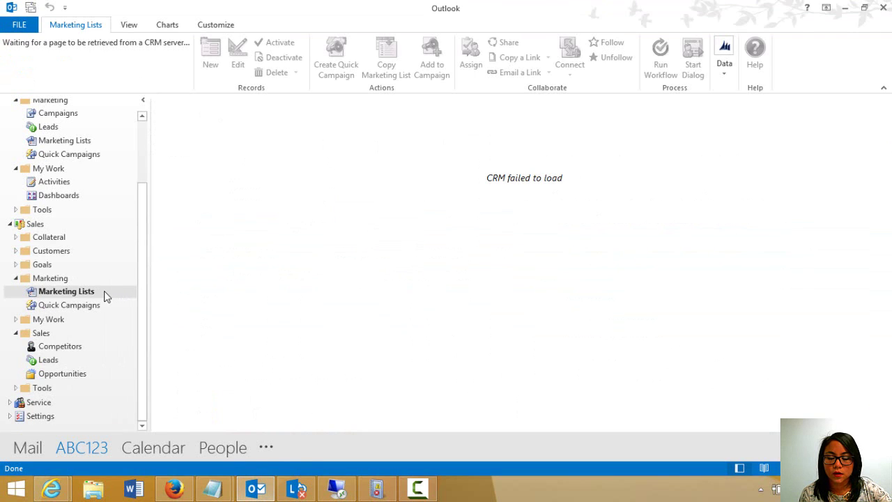
left_click(15, 279)
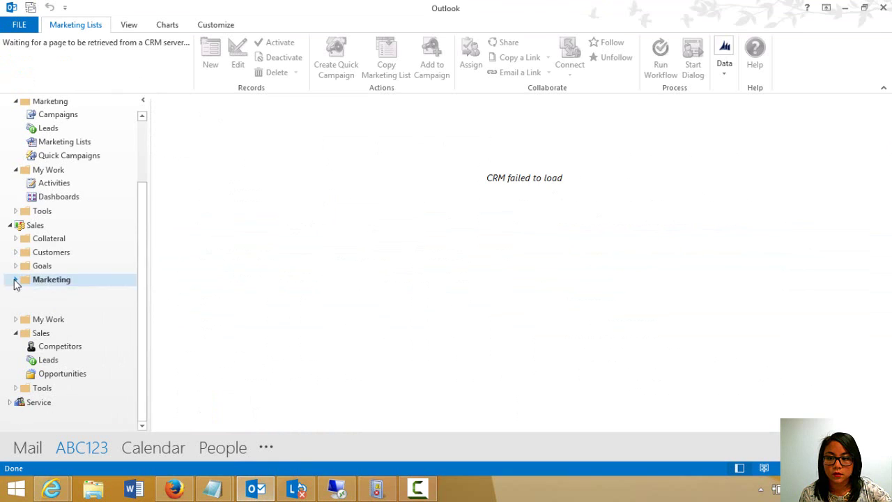
left_click(55, 374)
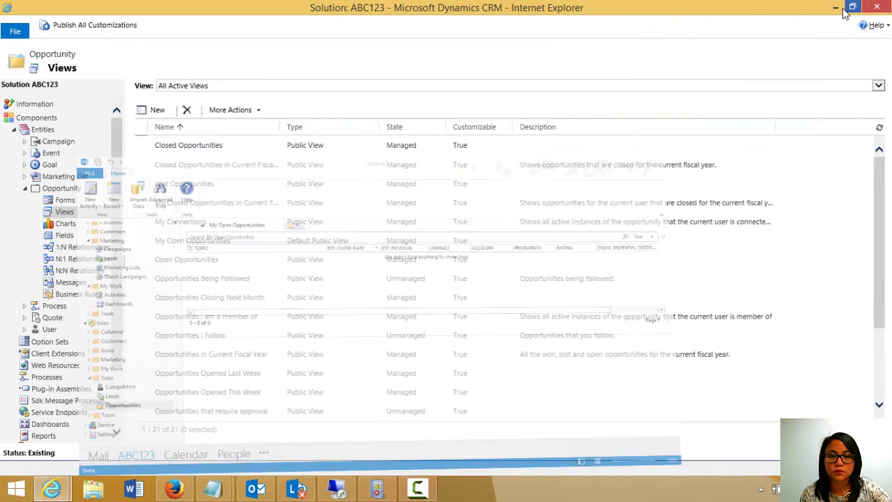
left_click(845, 8)
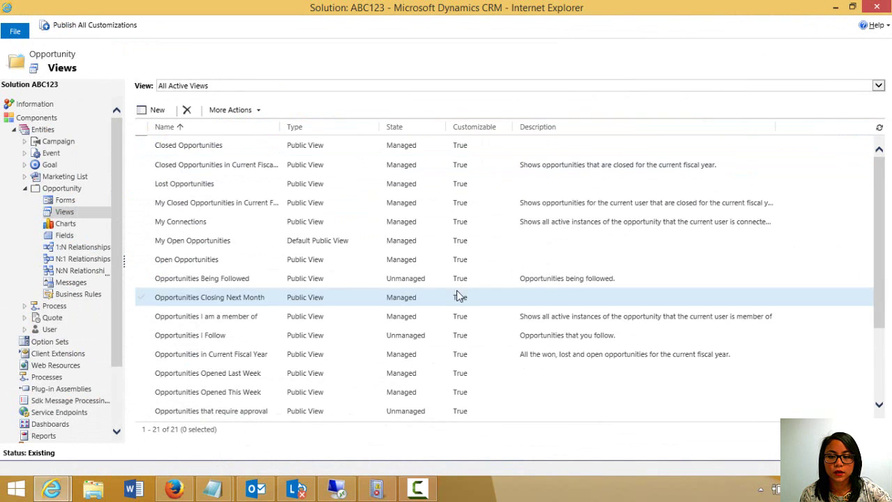
- Set the Owner filter of the My Open Opportunities view to Equals Current User Or User's Teams, then save and close the view
double_click(202, 242)
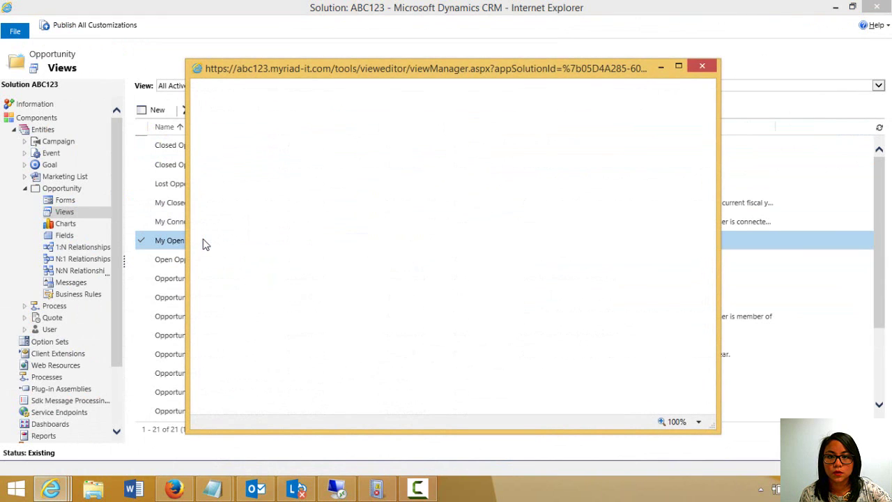
left_click(647, 219)
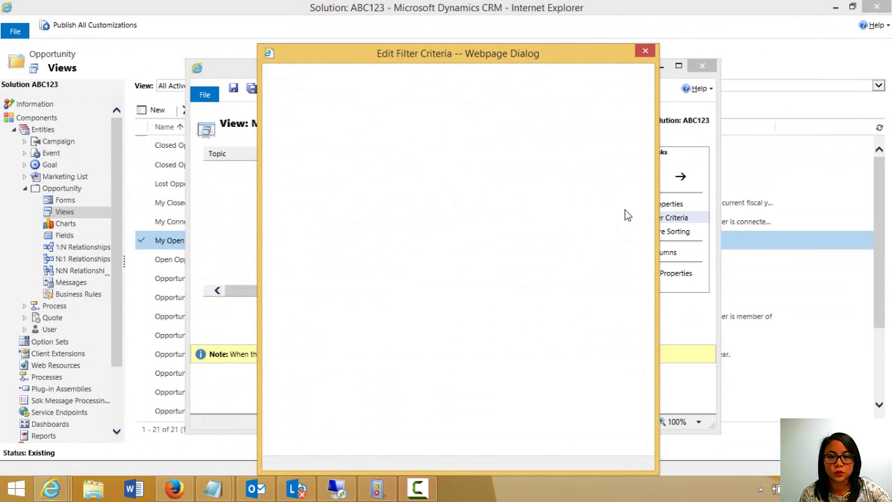
left_click(457, 151)
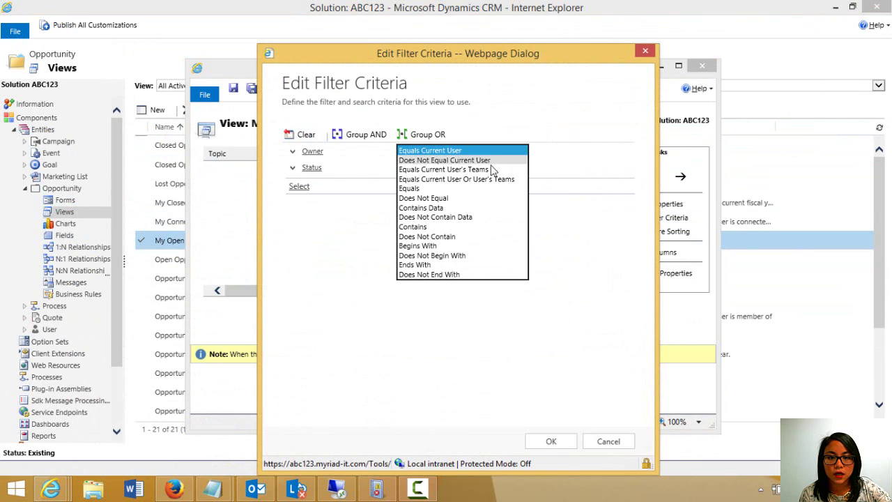
left_click(488, 179)
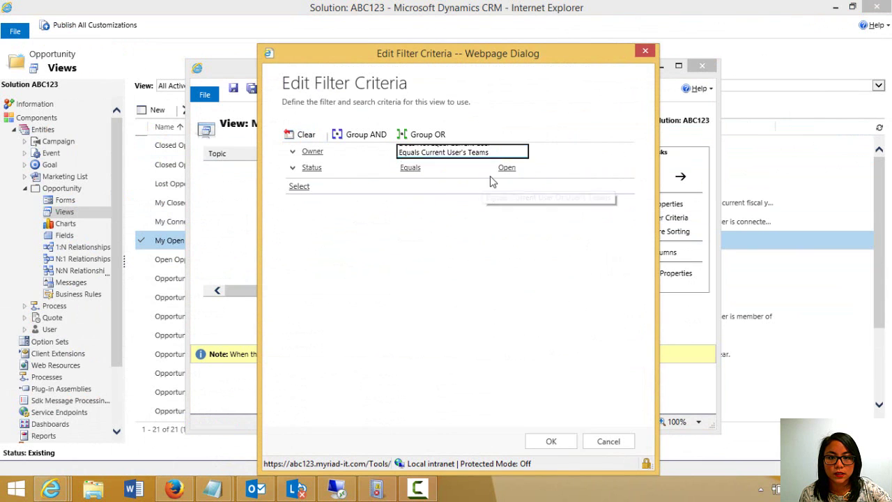
left_click(551, 445)
left_click(416, 359)
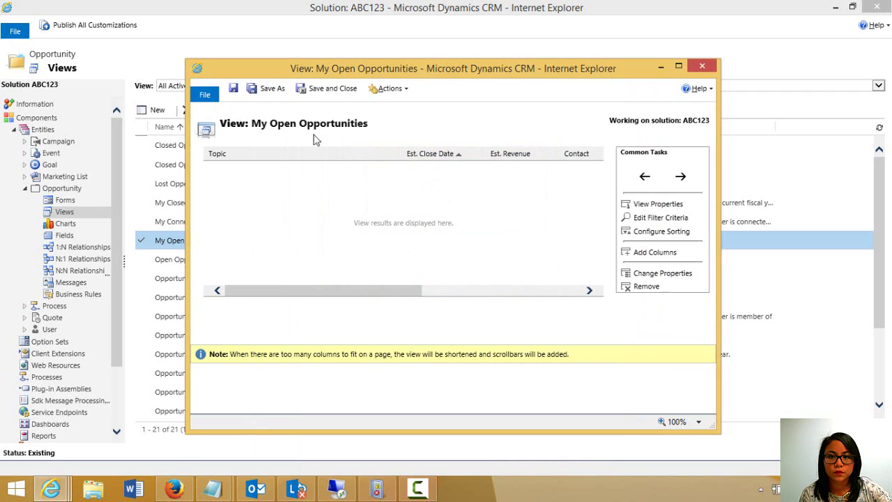
left_click(317, 94)
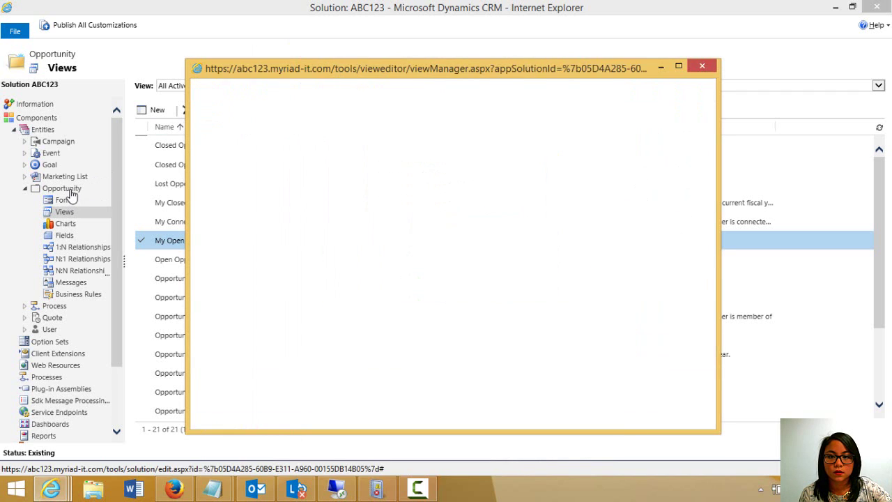
- Open the Opportunity entity's information in the solution and publish its customizations
left_click(69, 190)
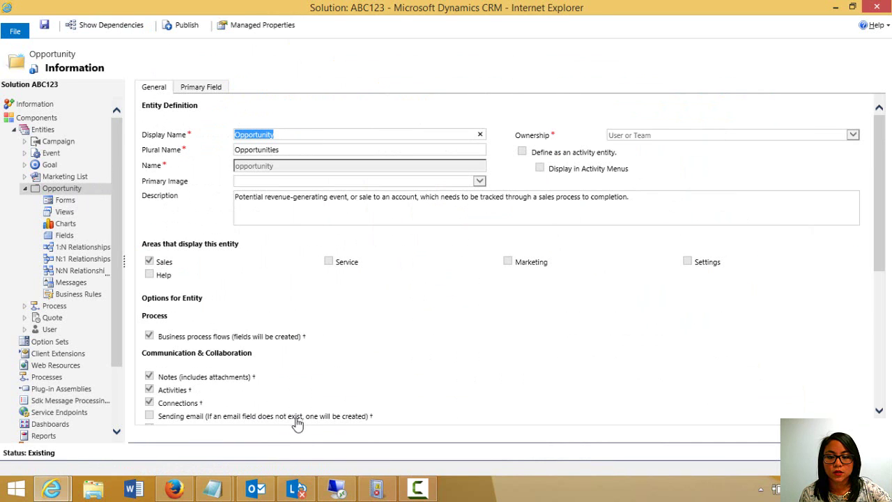
left_click(256, 488)
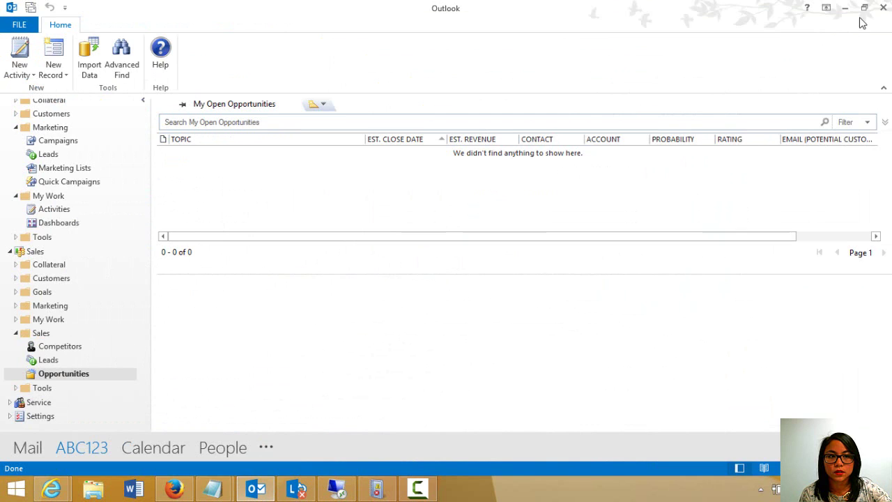
left_click(845, 8)
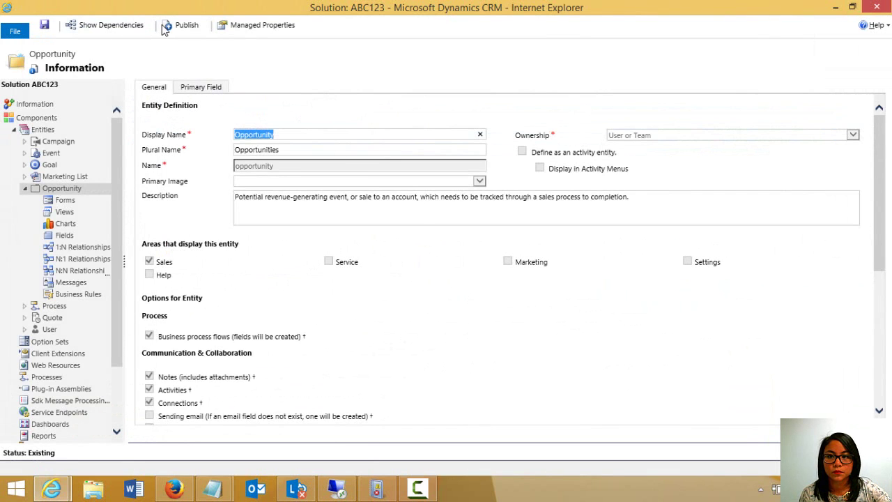
left_click(167, 26)
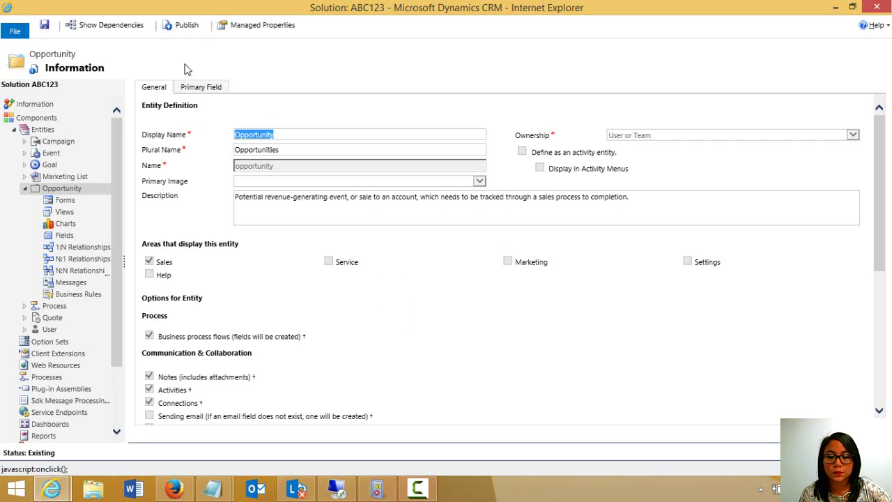
- Switch to Outlook, go to the ABC123 area, and open Opportunities under Sales to test the published view
left_click(257, 489)
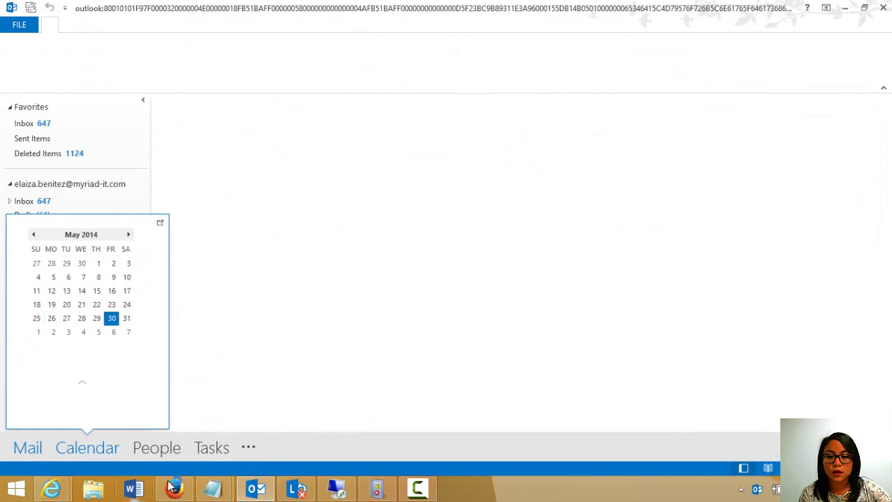
left_click(99, 450)
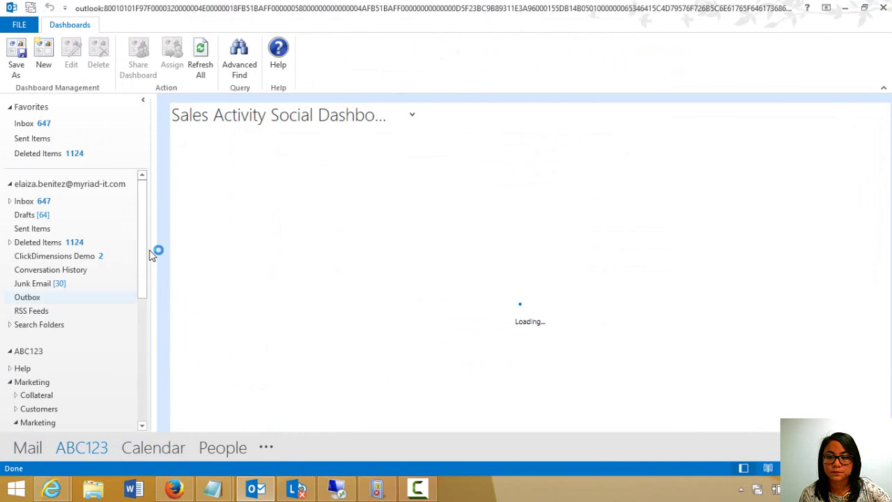
left_click(101, 450)
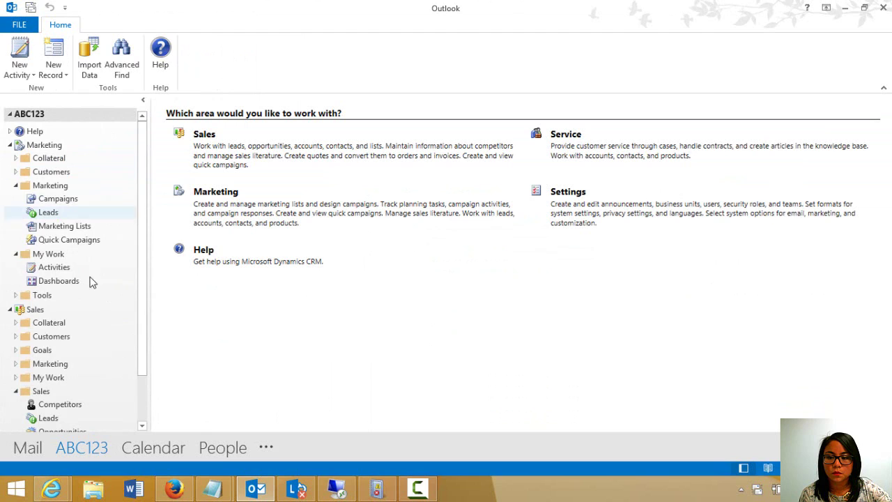
left_click_drag(142, 340, 139, 376)
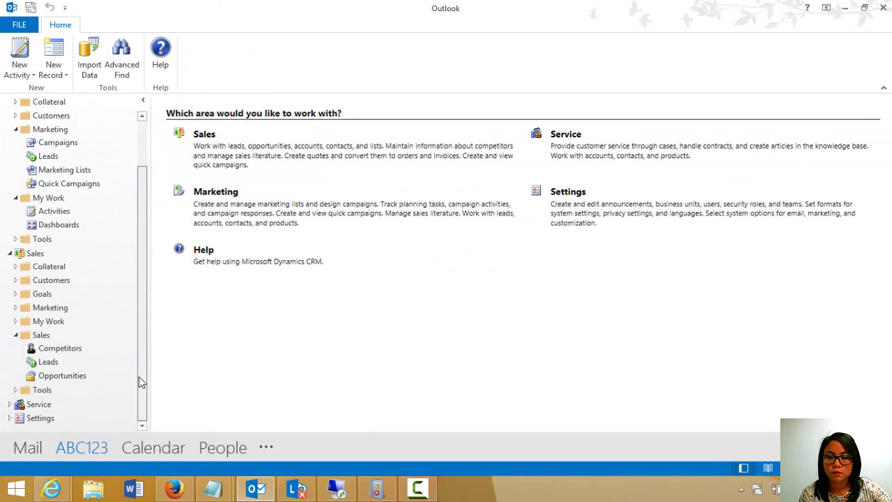
left_click(63, 373)
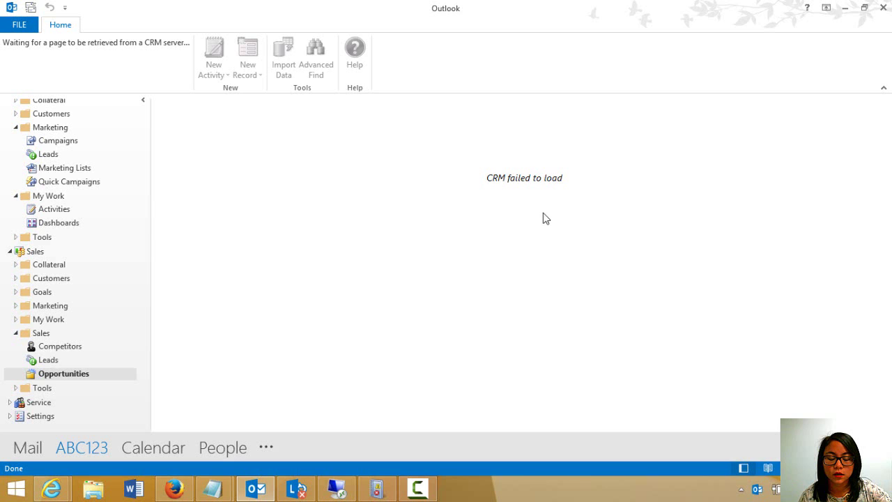
- Switch to Event Viewer, check the newest listed events, and refresh the Application log
left_click(379, 488)
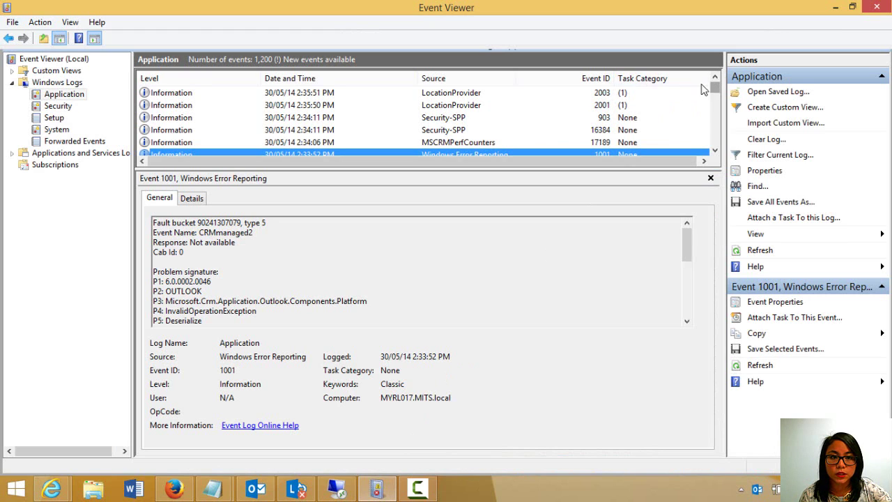
left_click(652, 95)
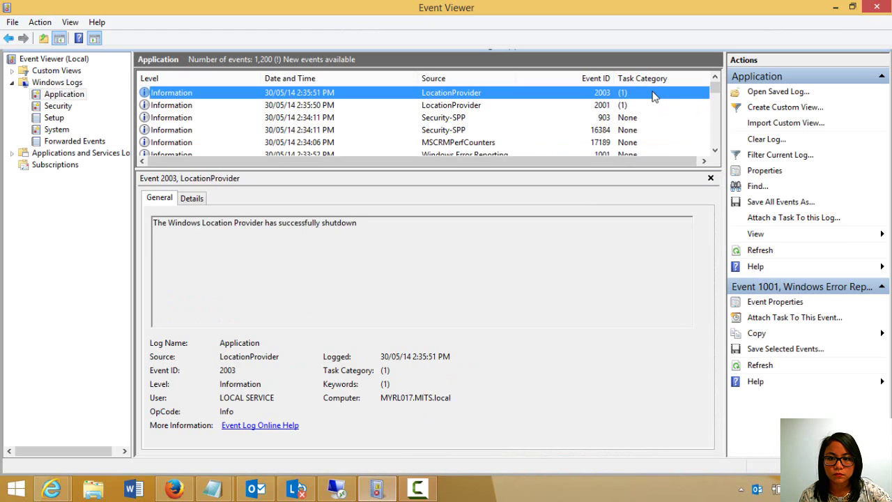
left_click(640, 106)
left_click(634, 117)
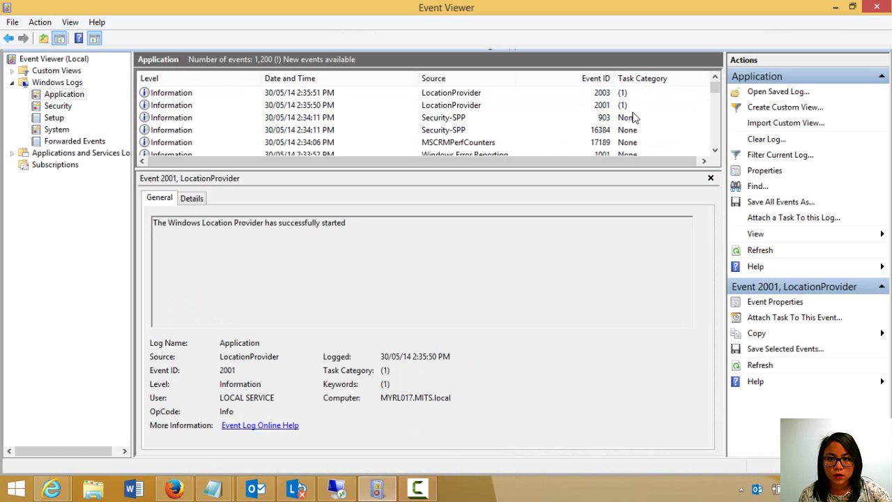
left_click(770, 251)
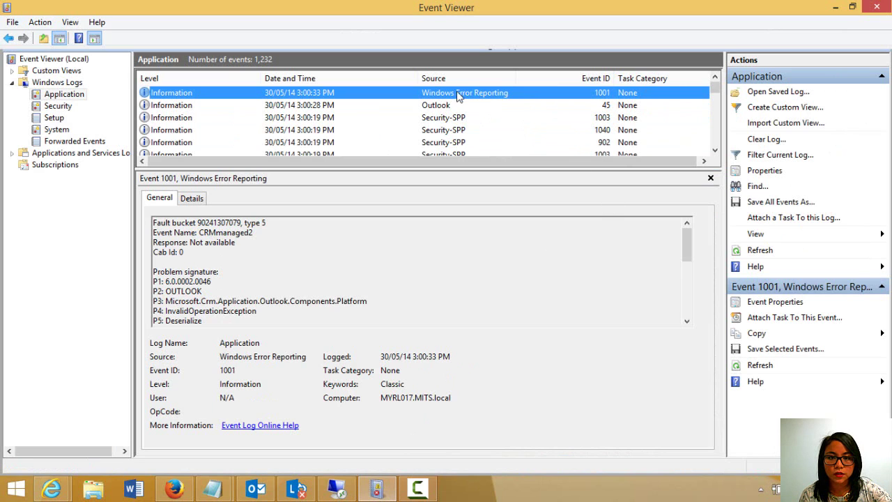
- Read through the general details of the latest Windows Error Reporting event for the problem signature and report file information
left_click_drag(689, 253, 688, 266)
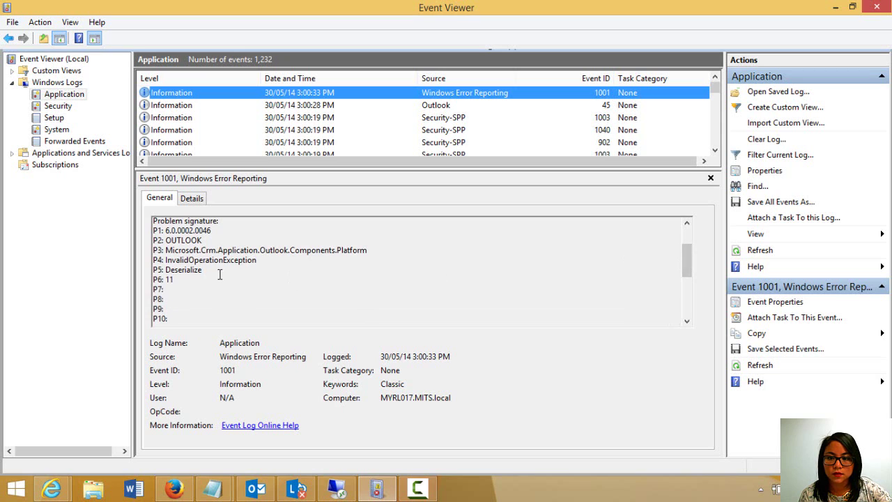
scroll(221, 272, "down", 1)
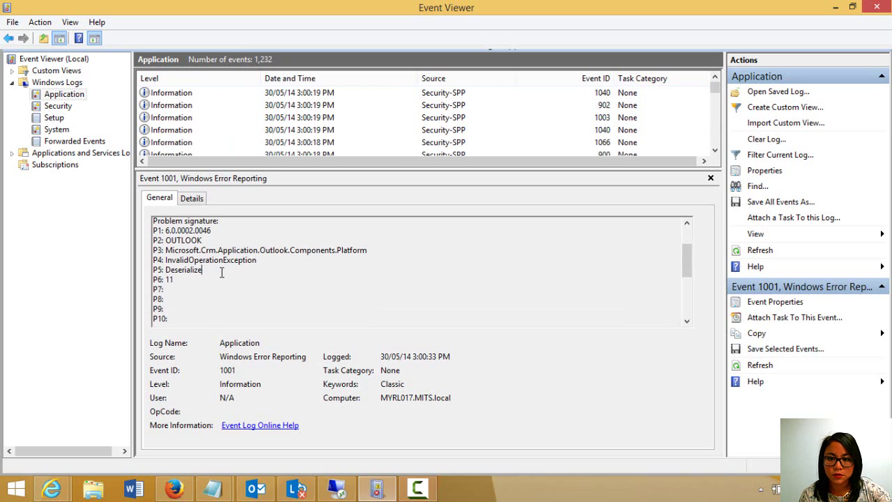
scroll(342, 273, "down", 5)
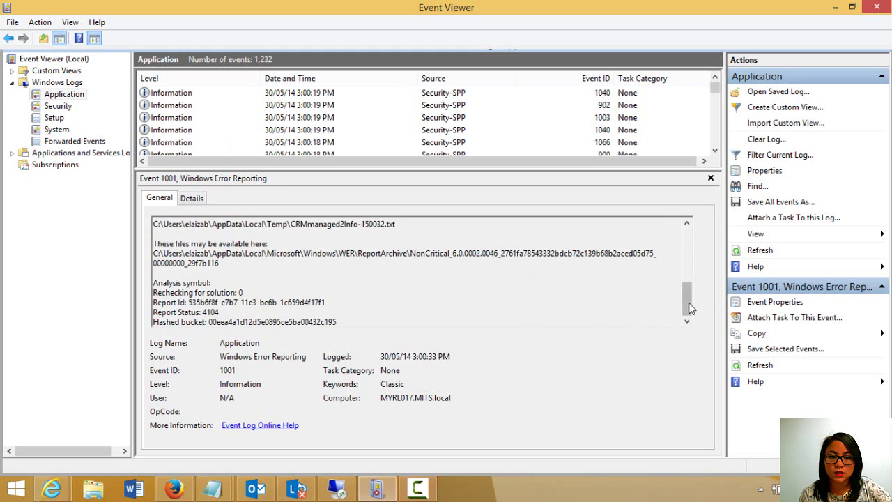
left_click_drag(687, 299, 689, 245)
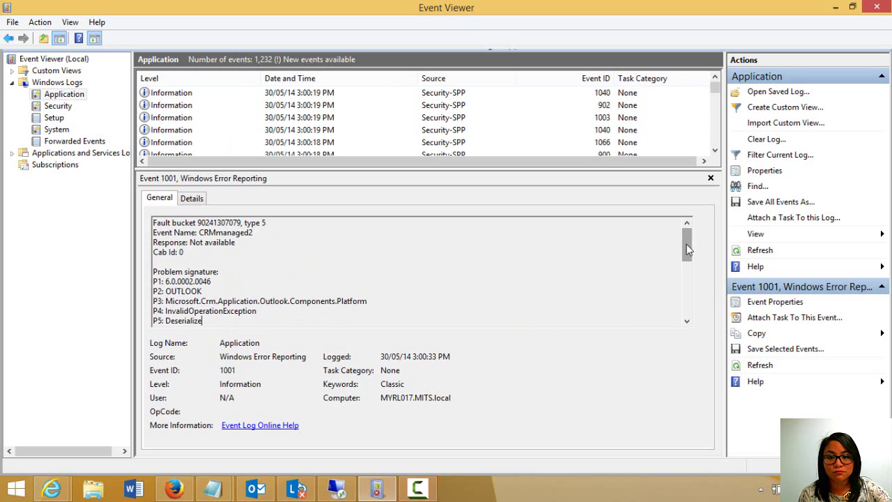
left_click_drag(687, 249, 687, 245)
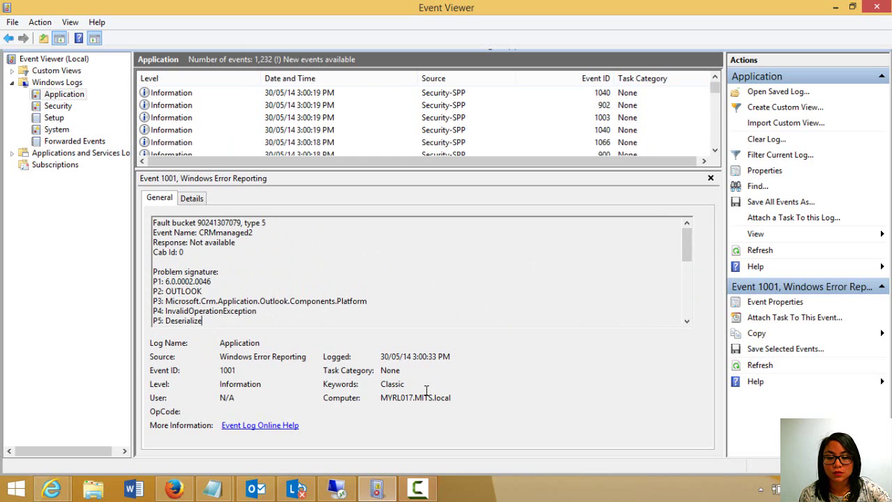
- Switch to Firefox to view the Microsoft Connect bug report on the CRM Outlook Client view error, then minimize it and Event Viewer
left_click(174, 489)
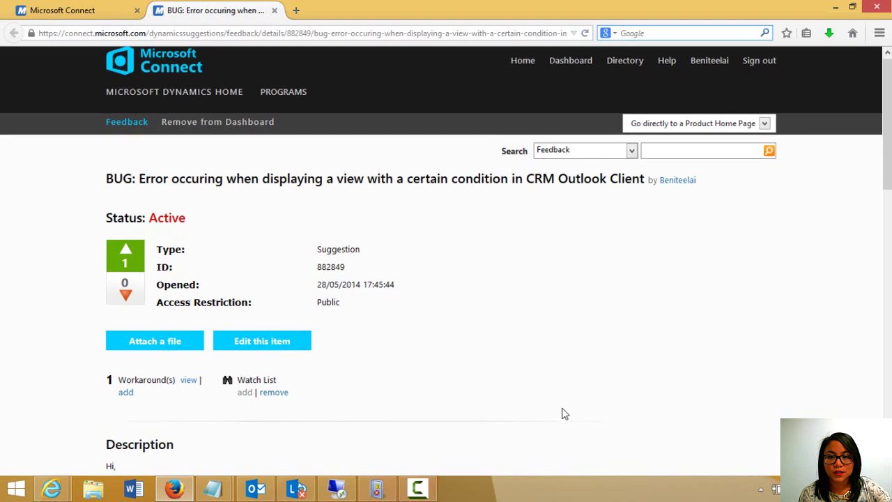
scroll(562, 412, "down", 2)
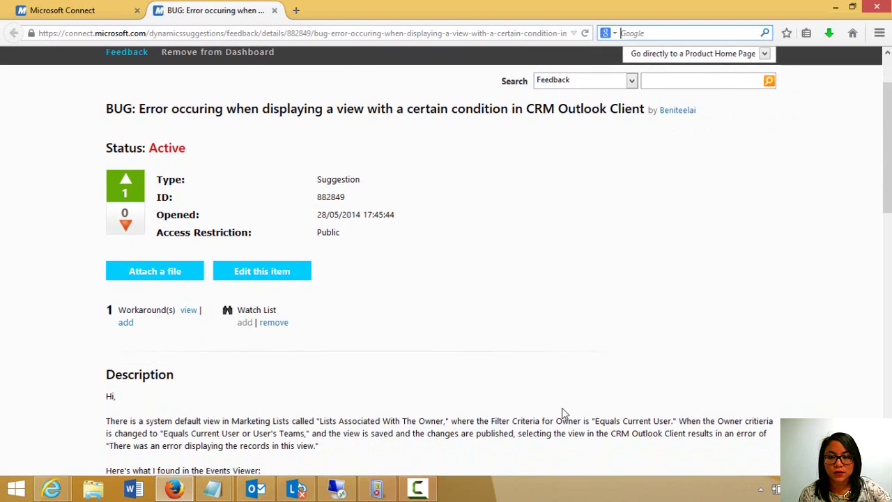
left_click(834, 8)
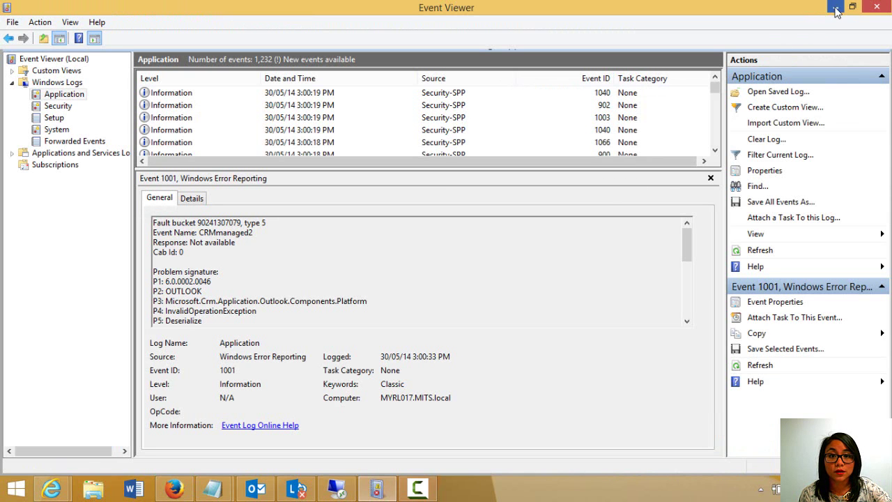
left_click(835, 9)
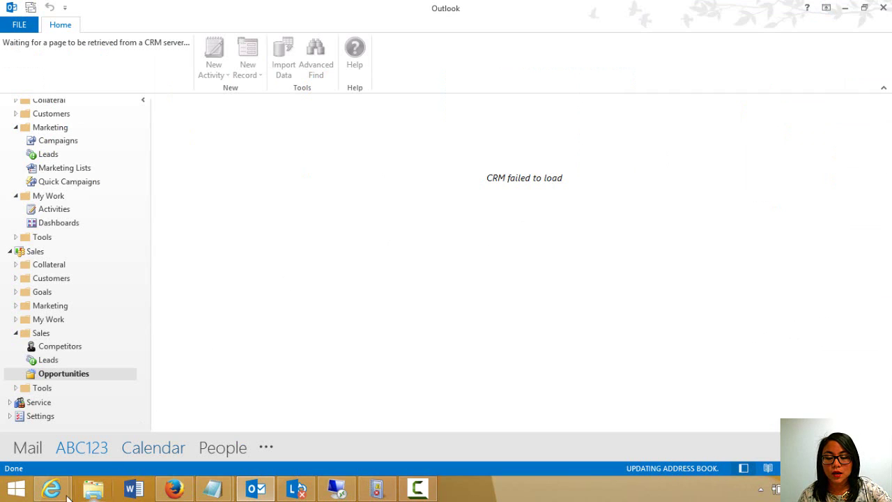
- Switch to the ABC123 solution window and open the Marketing List entity's Lists Associated With The Owner view
mouse_move(53, 487)
left_click(210, 442)
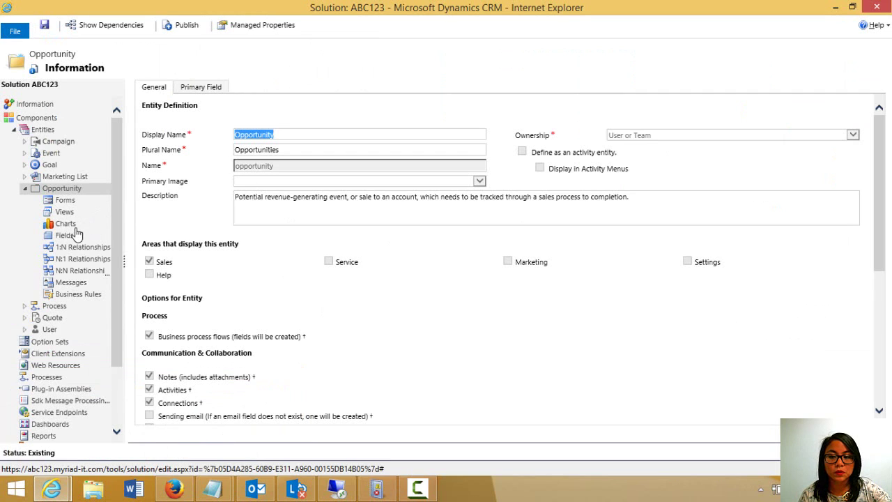
left_click(25, 189)
left_click(24, 178)
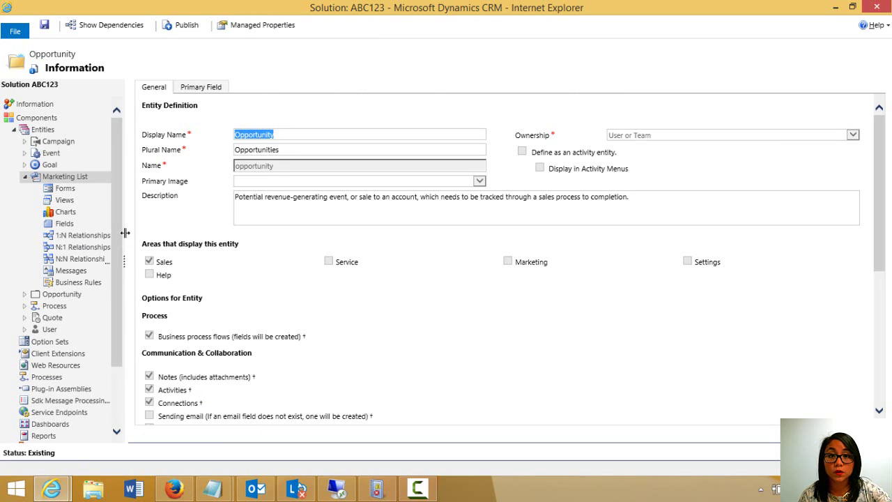
left_click(64, 200)
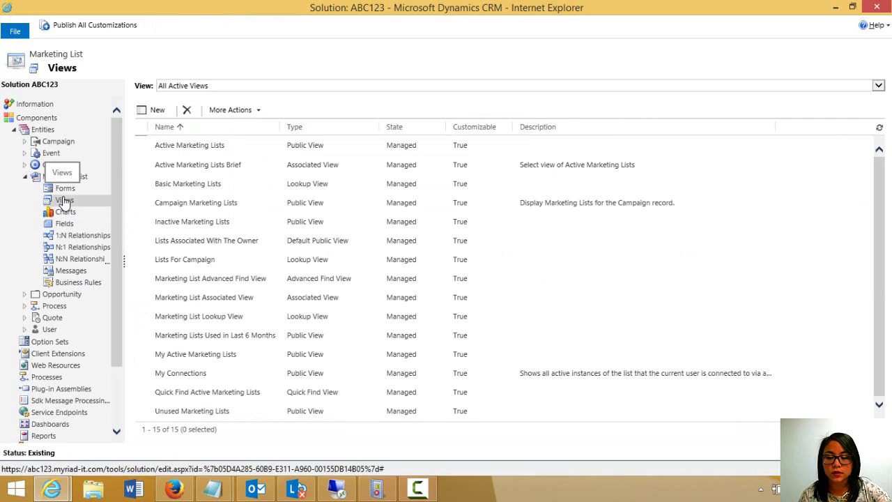
double_click(265, 244)
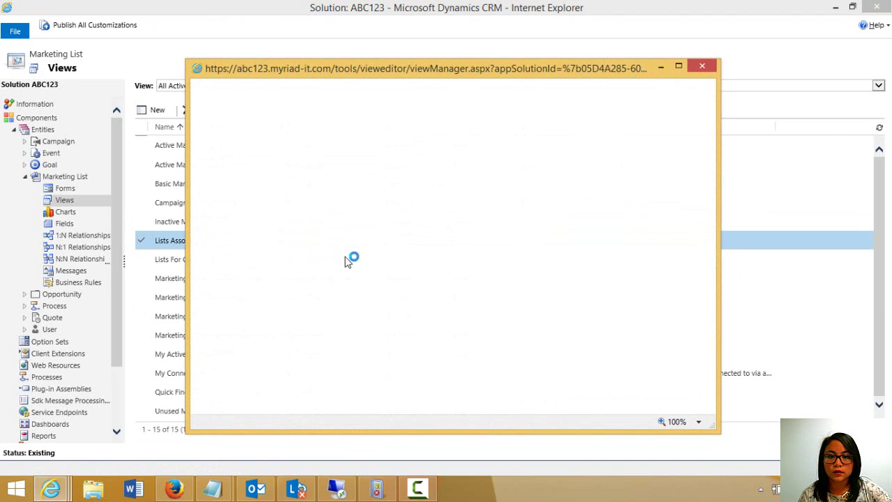
- Set the Owner condition in the view's filter criteria to Equals Current User
left_click(655, 219)
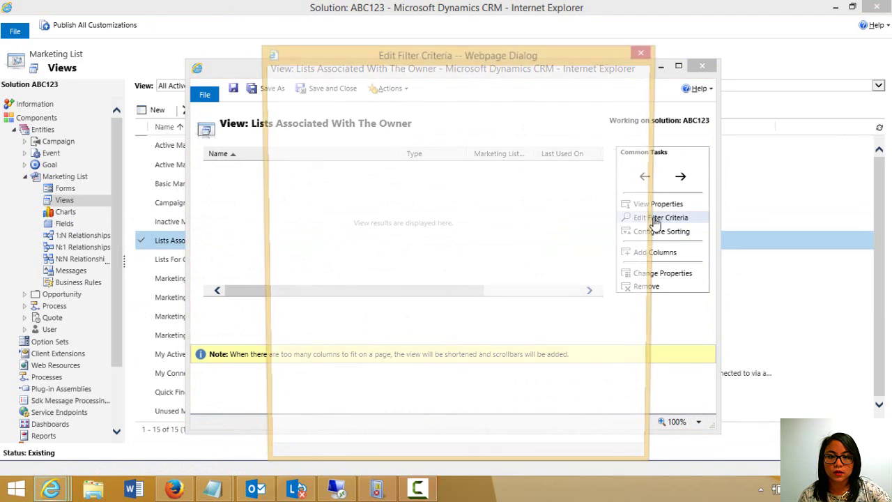
left_click(292, 151)
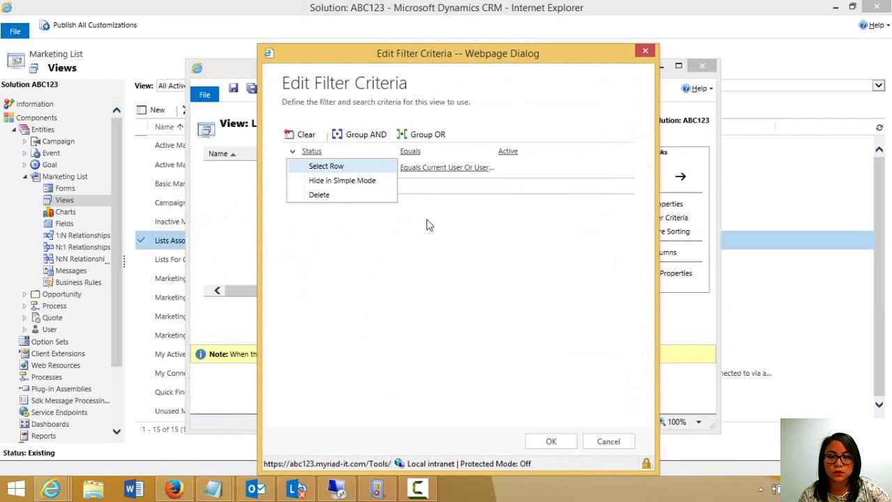
left_click(299, 170)
left_click(418, 173)
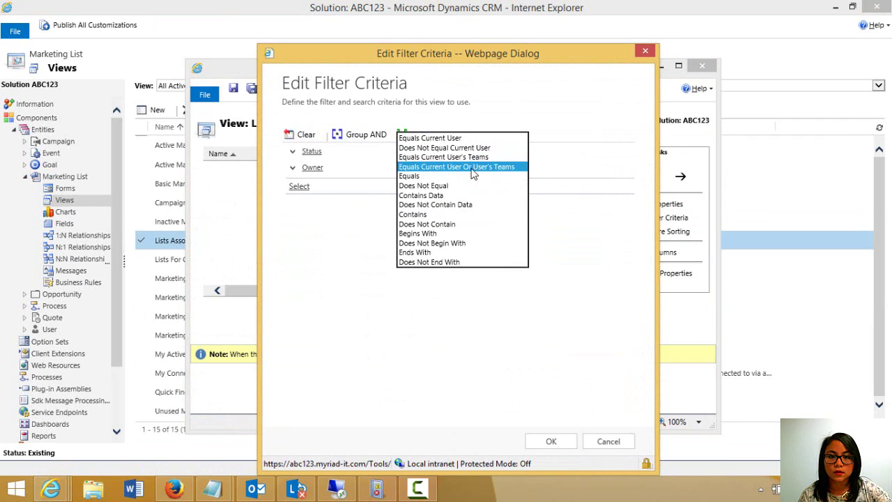
left_click(510, 138)
- Add a second Owner condition to the filter and set it to Equals Current User's Teams
left_click(372, 189)
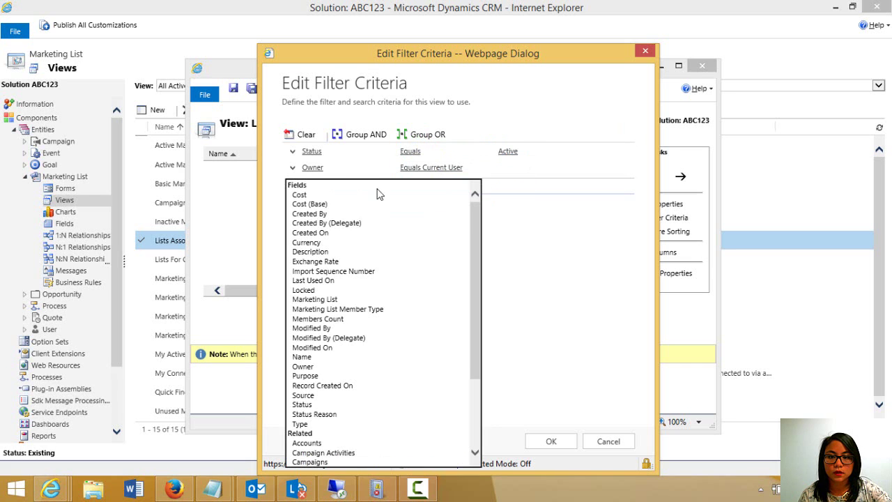
left_click_drag(472, 224, 472, 248)
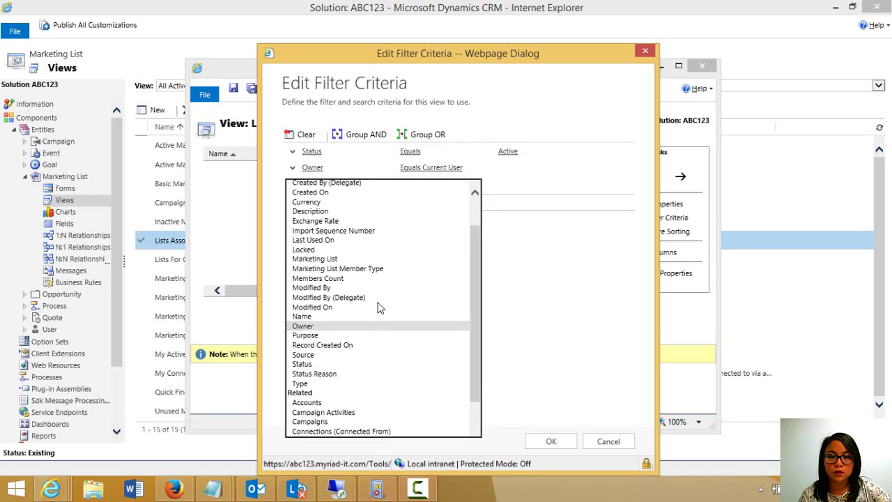
left_click(376, 325)
left_click(438, 183)
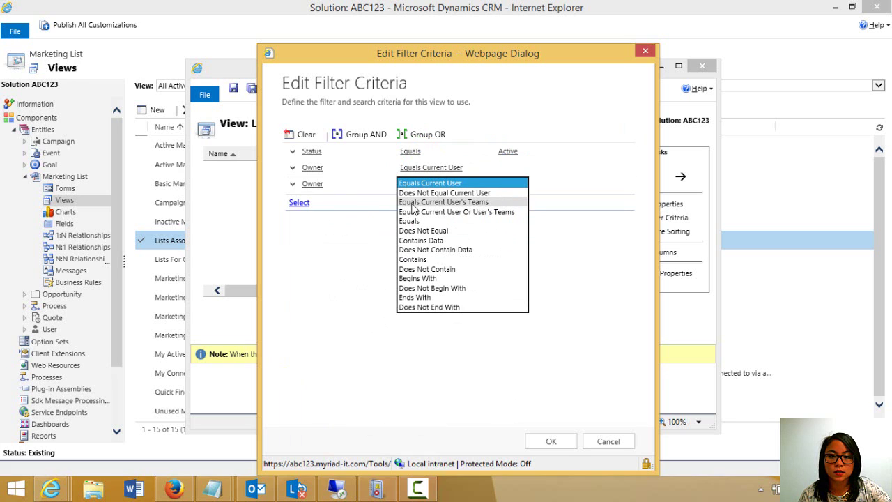
left_click(415, 202)
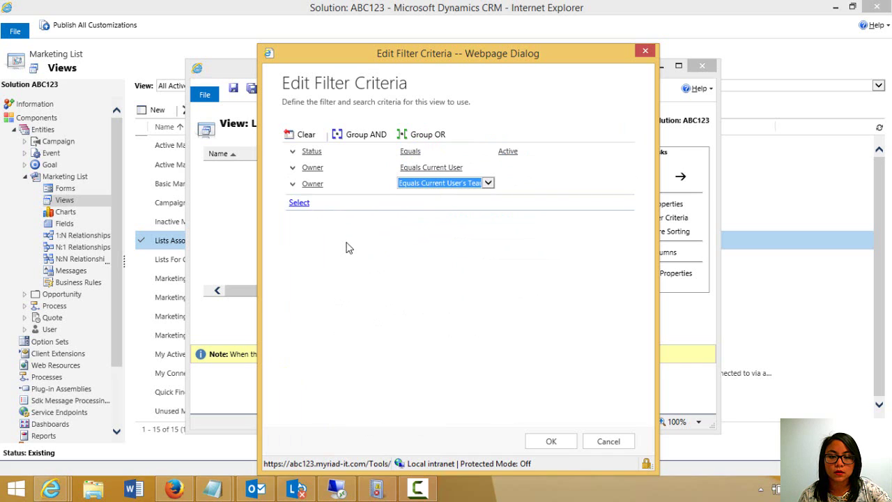
- Select both Owner conditions, group them with OR, and accept the filter criteria
left_click(293, 167)
left_click(319, 181)
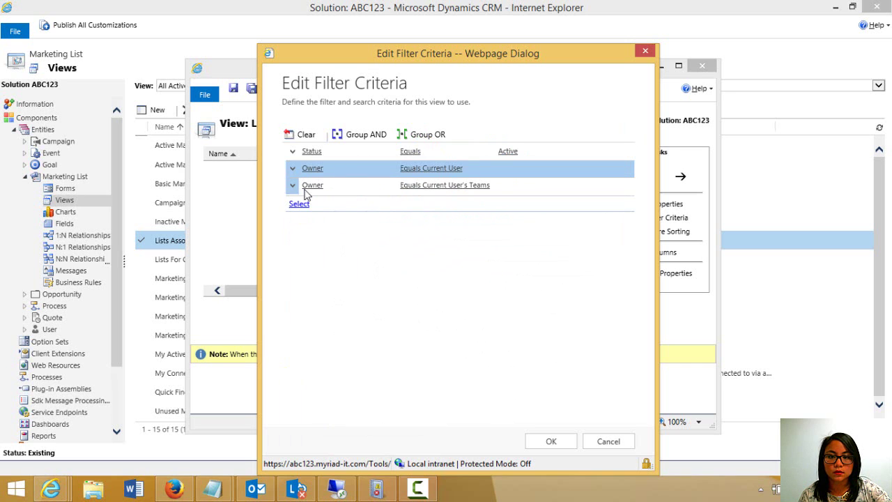
left_click(292, 184)
left_click(341, 199)
left_click(425, 134)
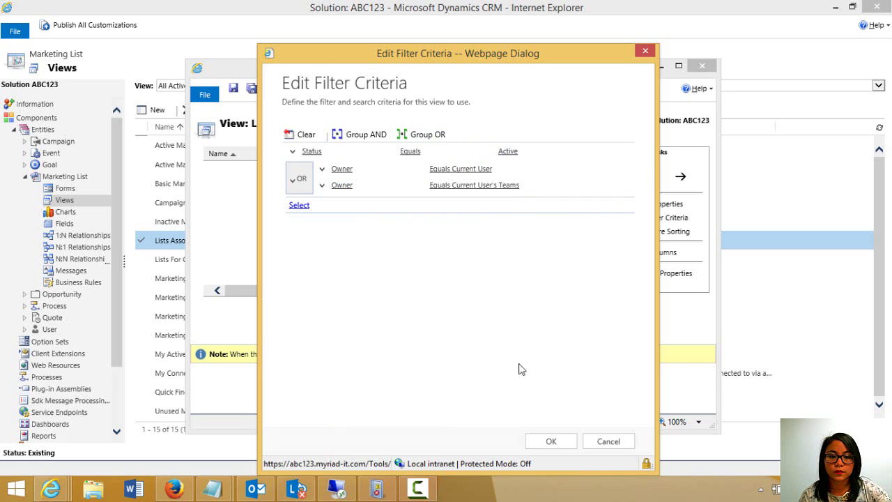
left_click(548, 443)
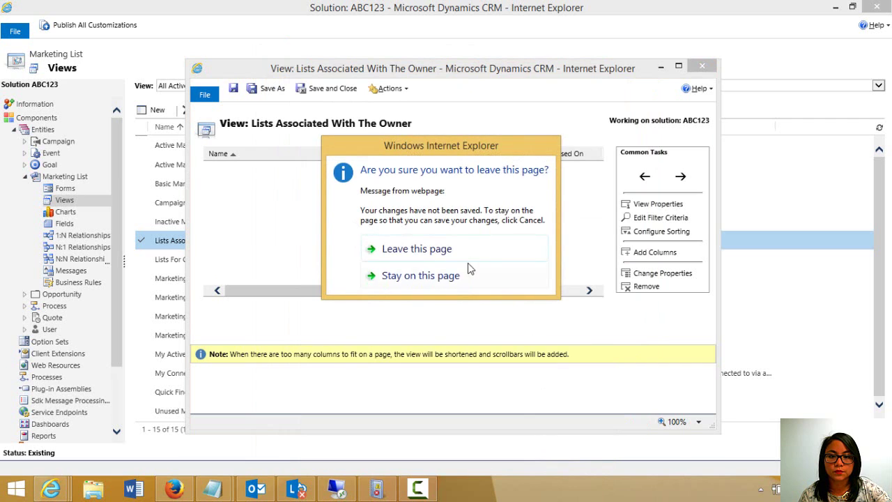
- Leave the view editor and publish the Marketing List entity's customizations from its information page
left_click(438, 249)
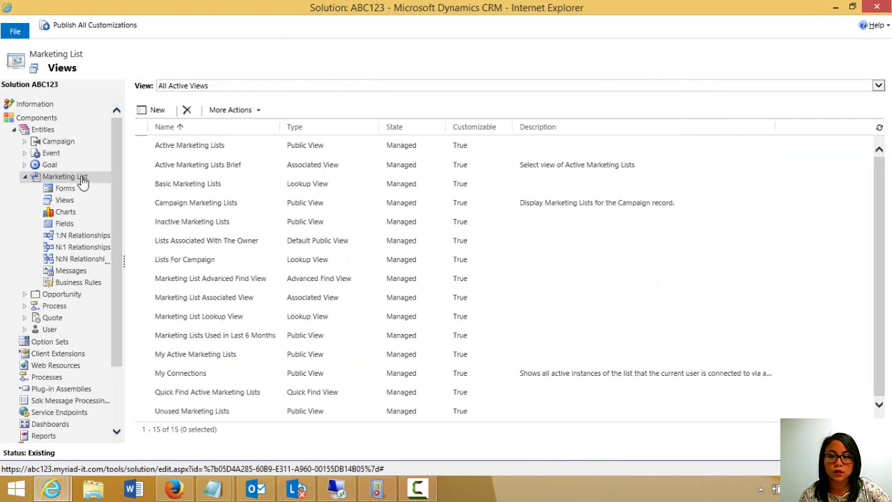
left_click(82, 180)
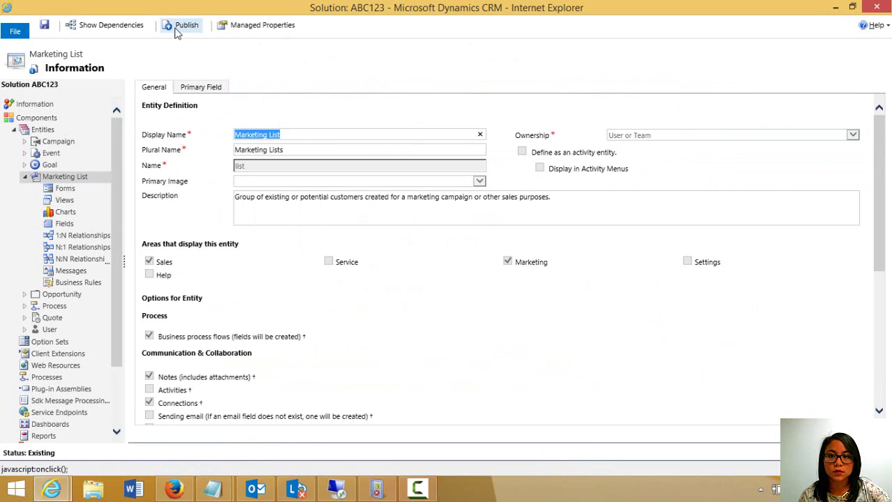
left_click(178, 28)
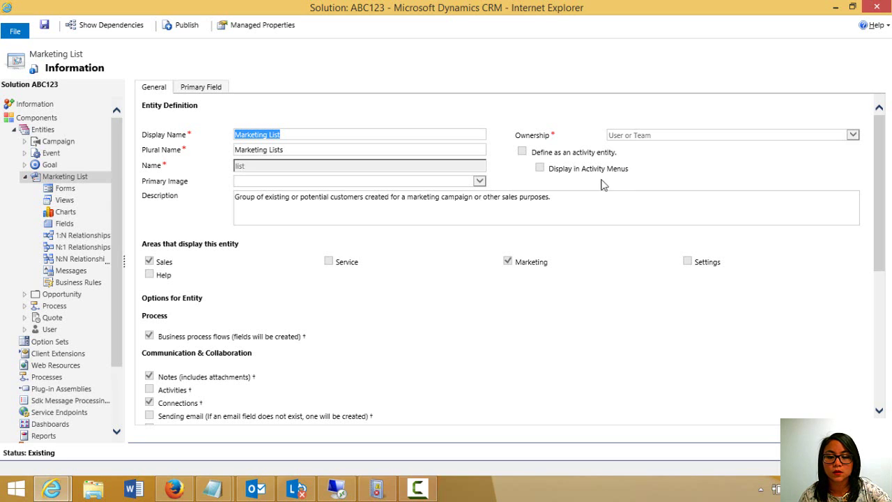
- Switch to Outlook and close its window
left_click(257, 487)
right_click(263, 491)
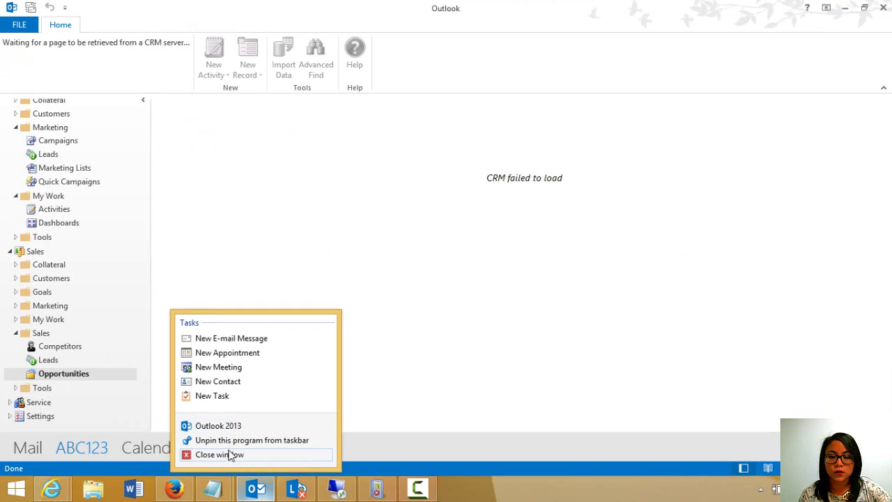
left_click(231, 453)
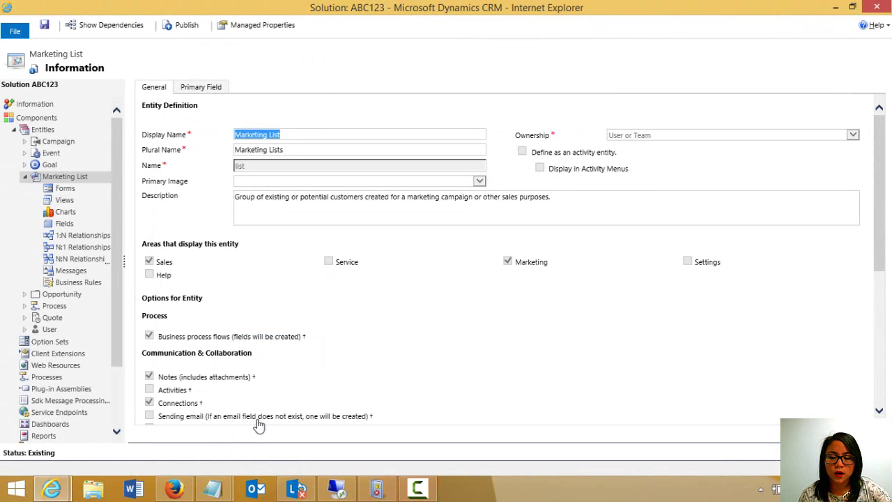
- Switch to the browser window showing the Marketing Social Dashboard and go to Opportunities in the Sales area
left_click(54, 490)
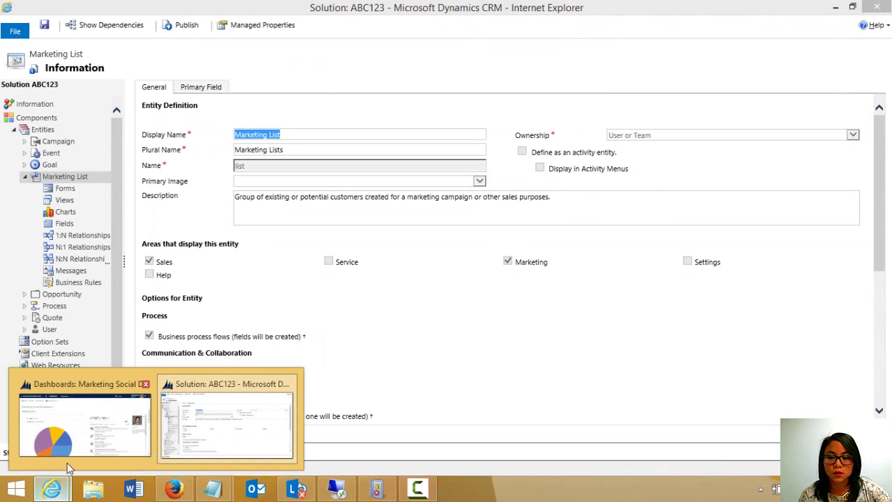
left_click(97, 438)
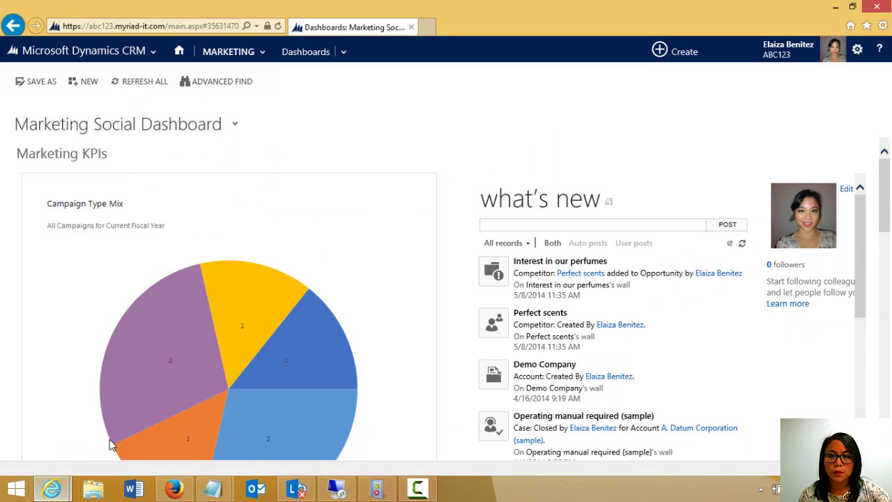
left_click(230, 51)
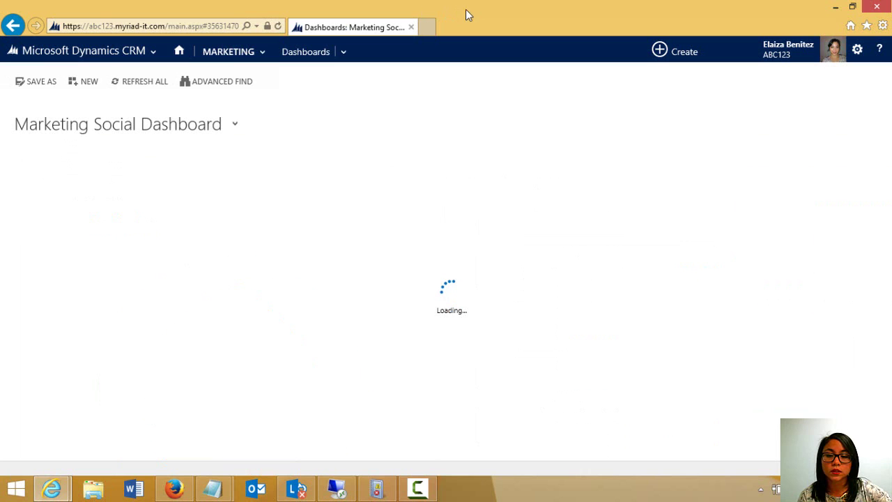
left_click(244, 51)
left_click(139, 52)
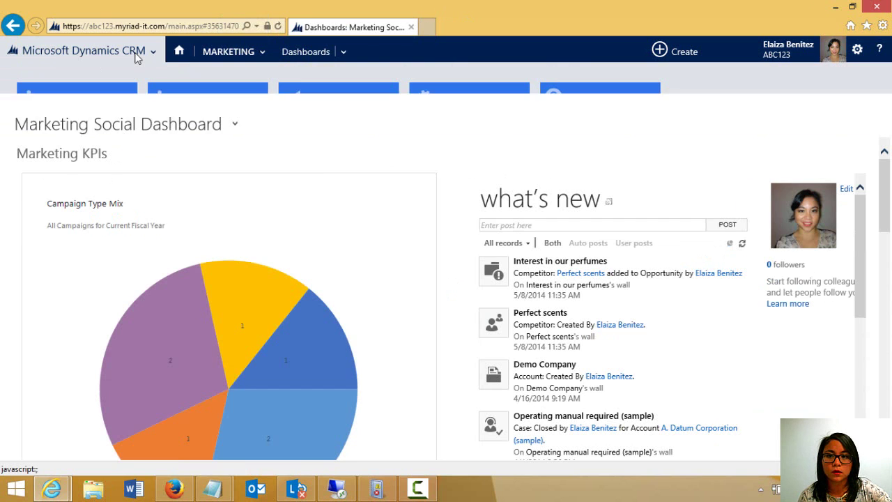
left_click(98, 102)
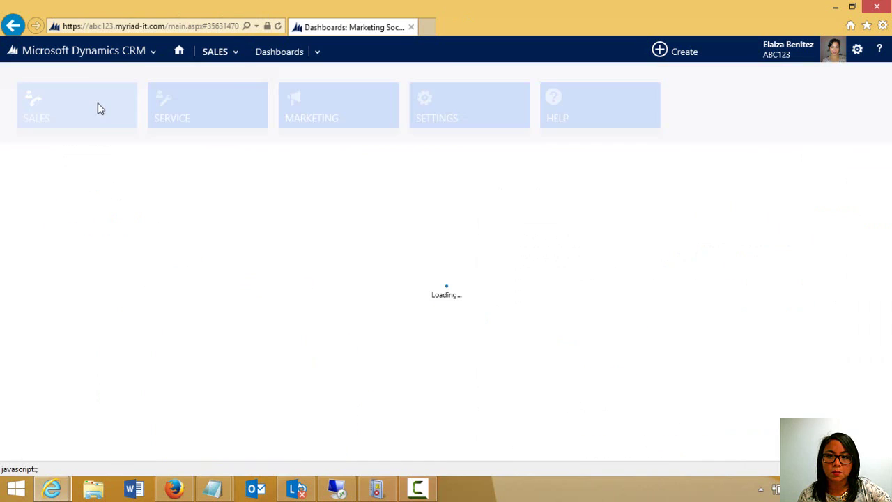
left_click(233, 55)
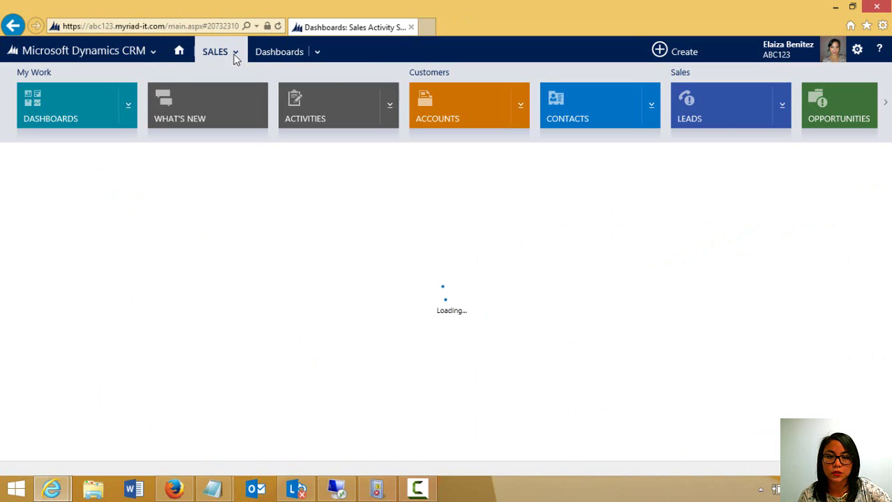
left_click(828, 115)
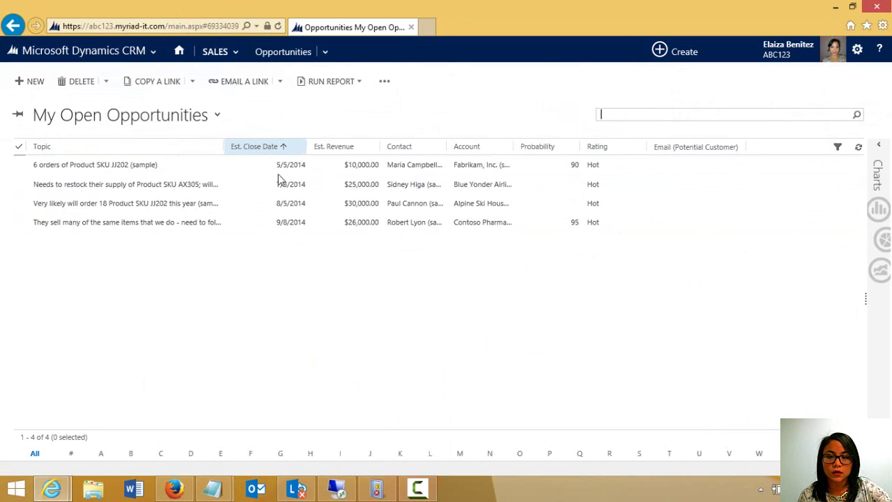
- Examine the My Open Opportunities view's filter criteria in Advanced Find, close it, and minimize the CRM browser window
left_click(384, 82)
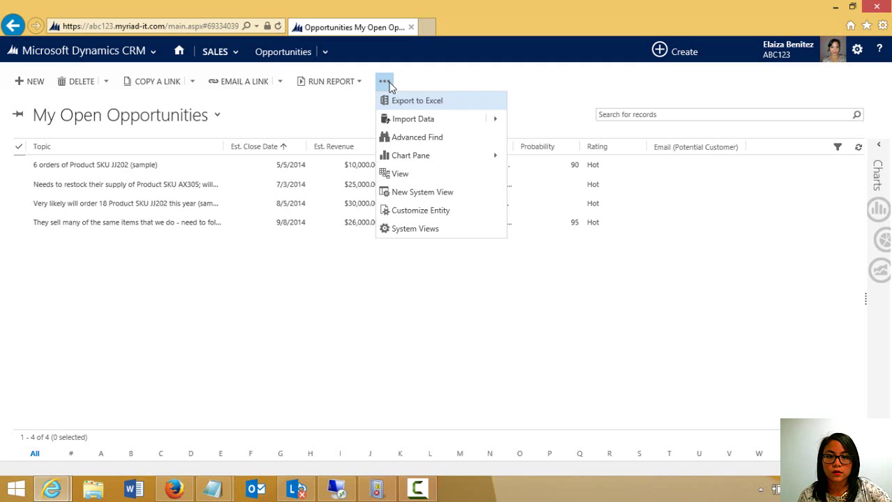
left_click(433, 142)
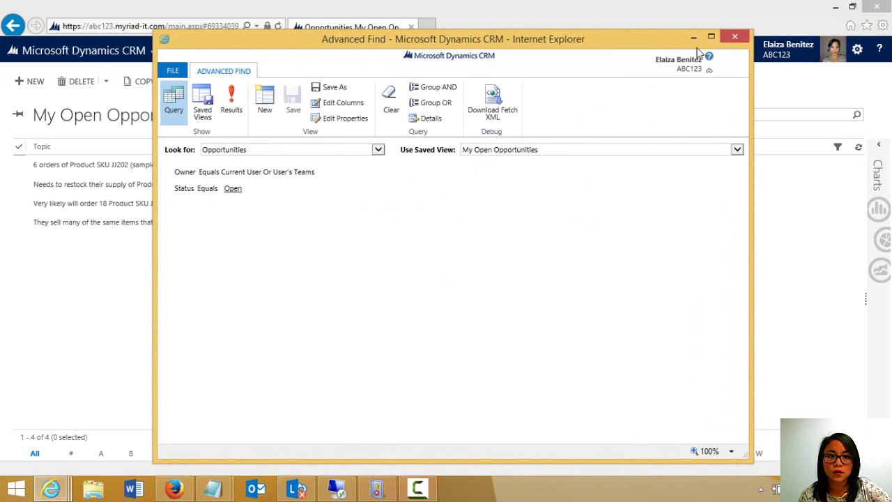
left_click(735, 36)
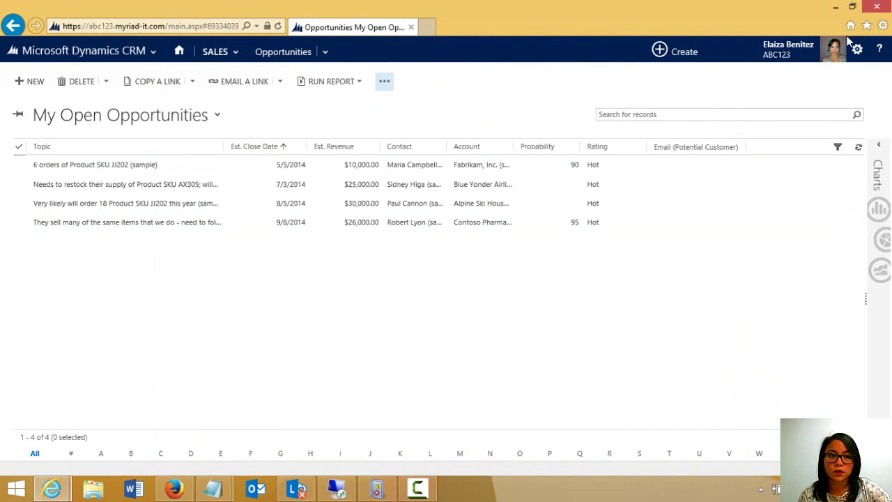
left_click(835, 7)
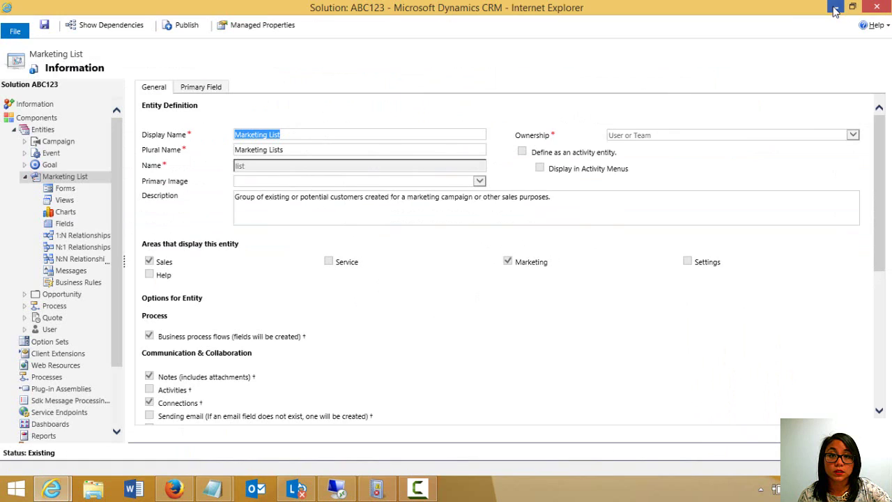
- Switch to Outlook and open Marketing Lists under Marketing in the ABC123 CRM folders to test the modified view
left_click(255, 487)
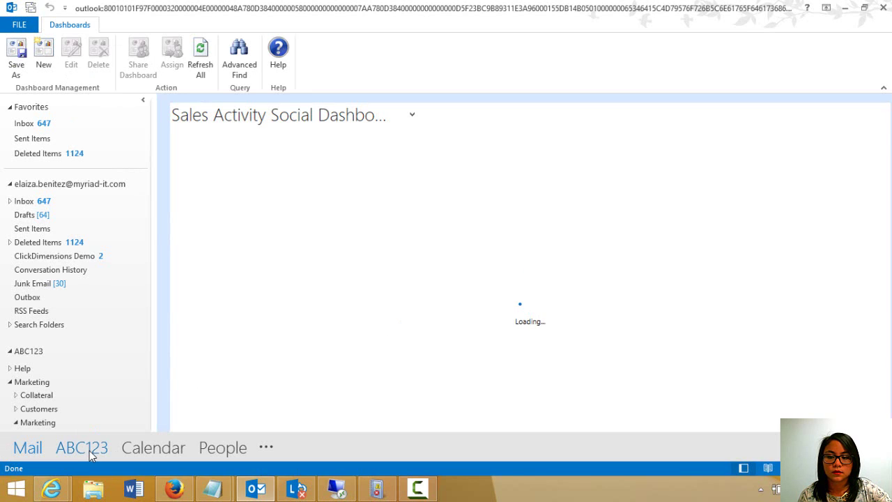
left_click(82, 448)
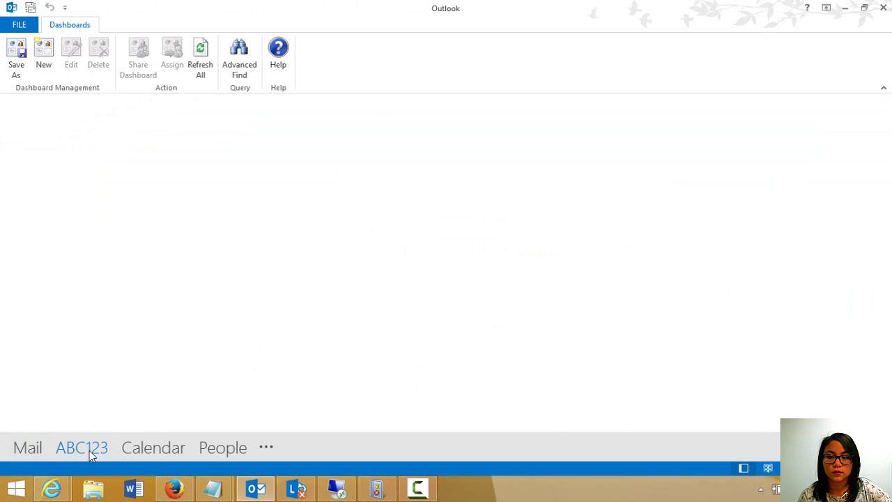
left_click(56, 282)
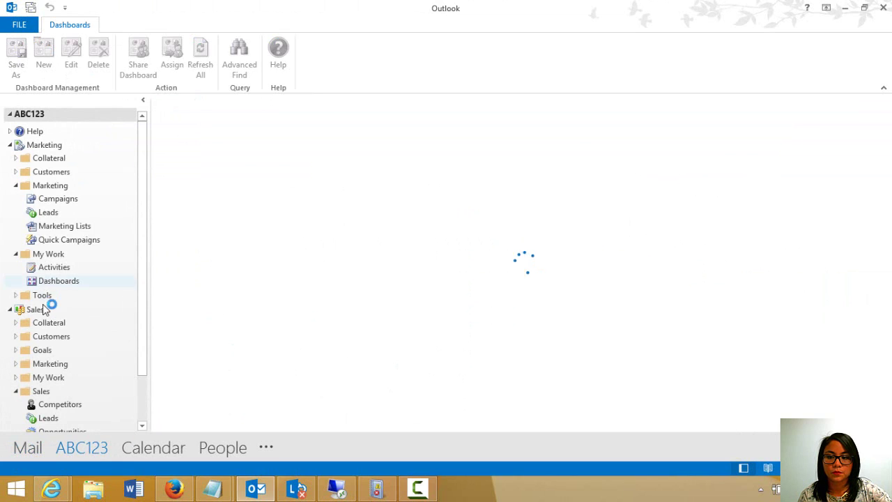
left_click(65, 229)
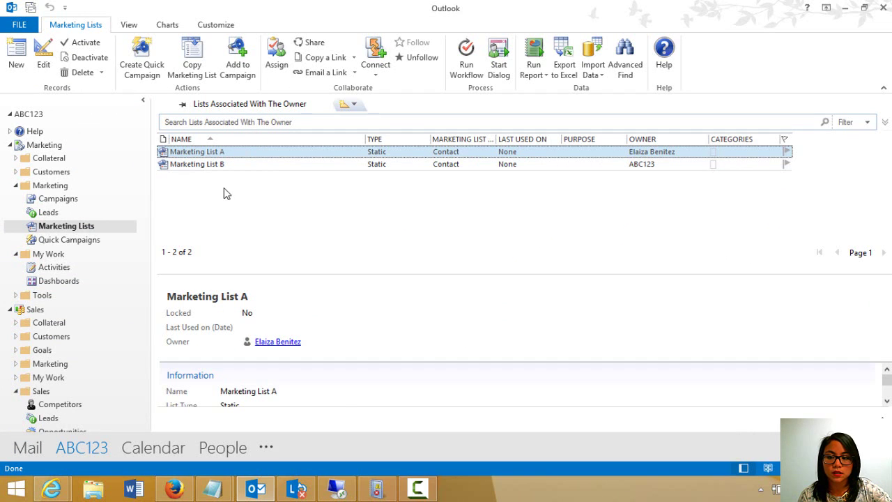
- Test loading Opportunities from the Sales folder in Outlook, and return to Marketing Lists for comparison
scroll(143, 372, "down", 2)
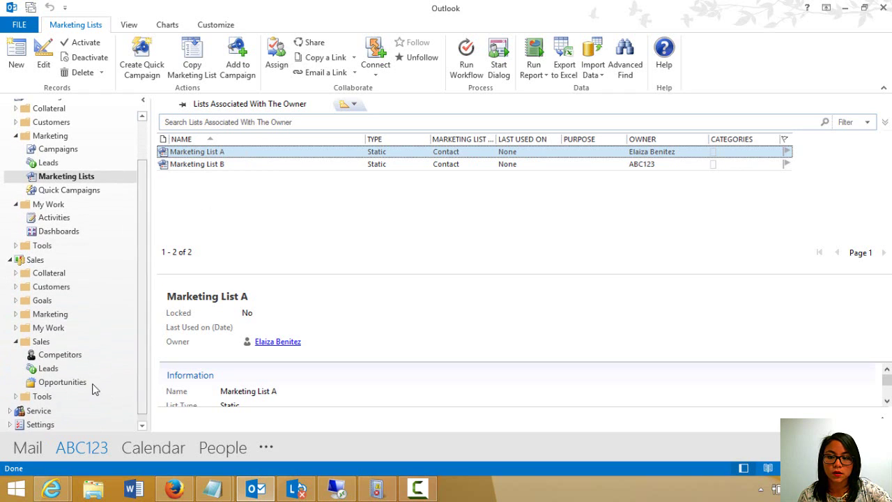
left_click(88, 383)
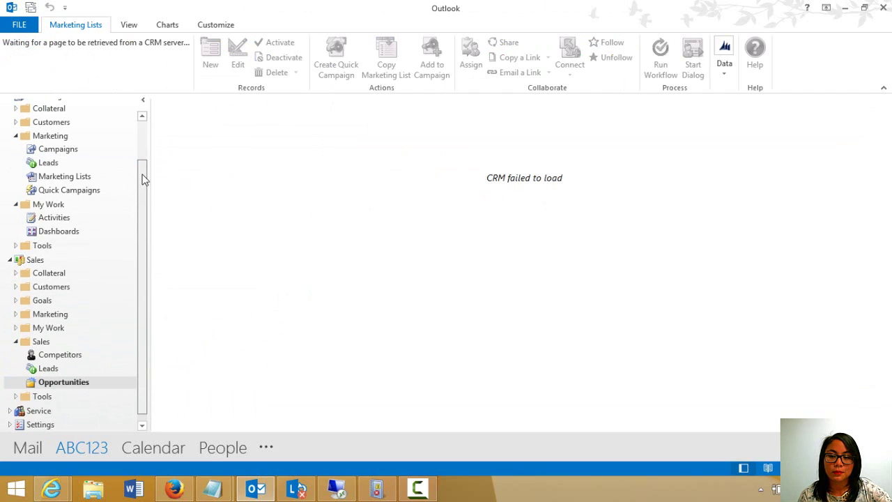
scroll(141, 157, "up", 2)
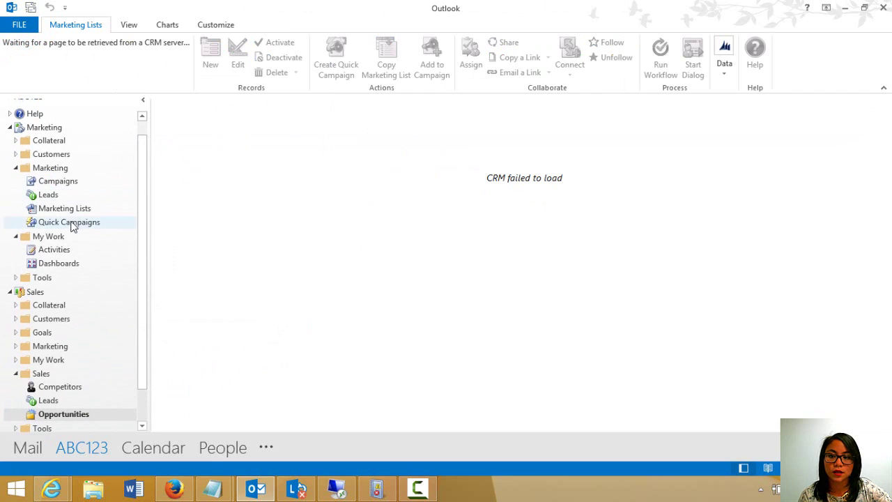
left_click(77, 210)
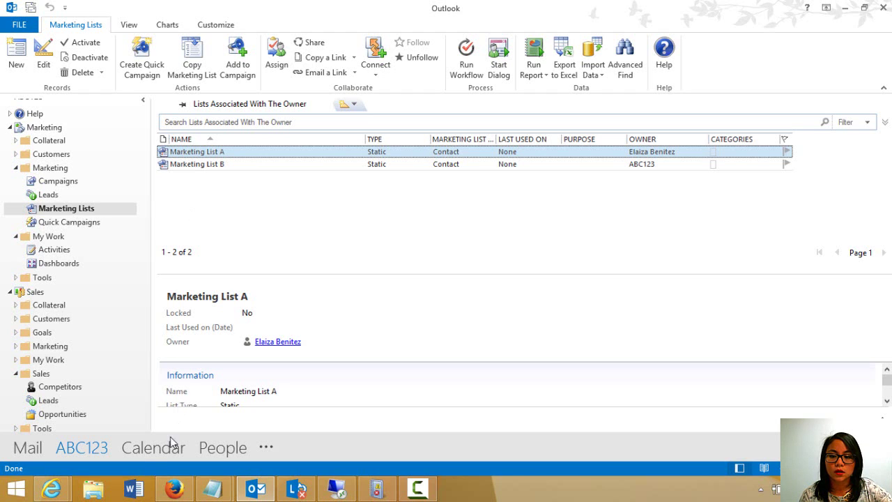
- Bring up the ABC123 solution window with the Marketing List entity to review it, and minimize it to return to Outlook
left_click(61, 491)
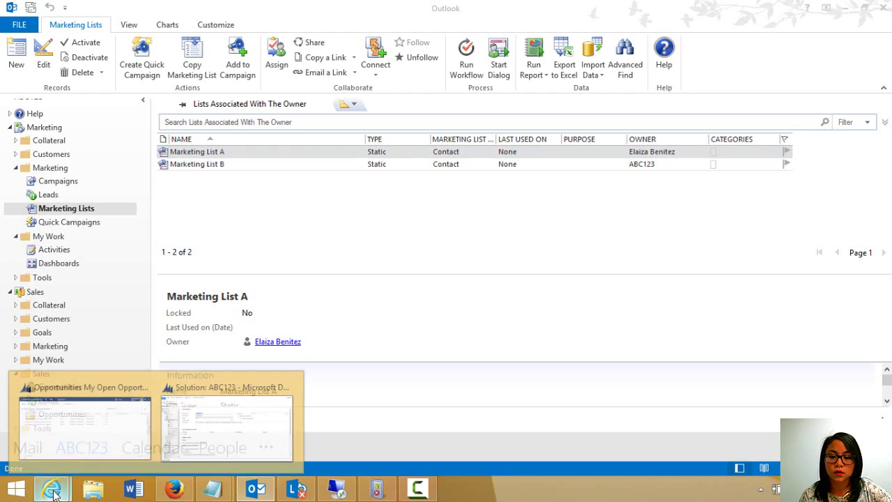
left_click(197, 434)
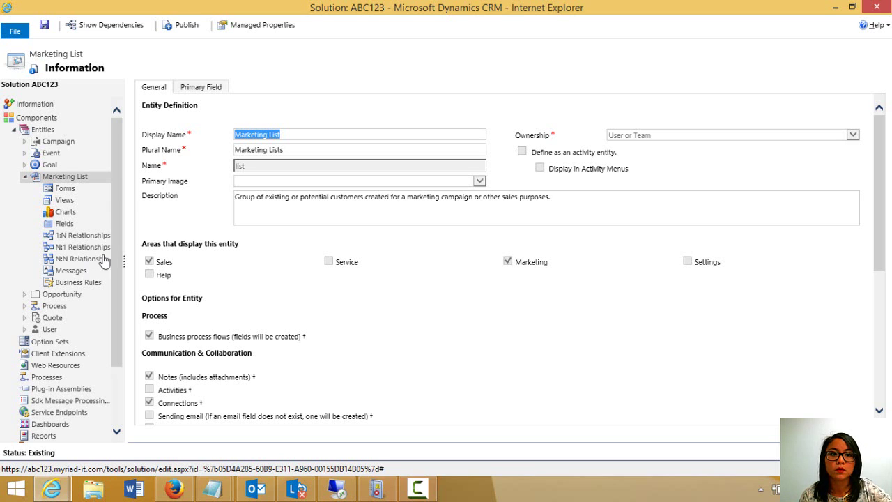
left_click(837, 9)
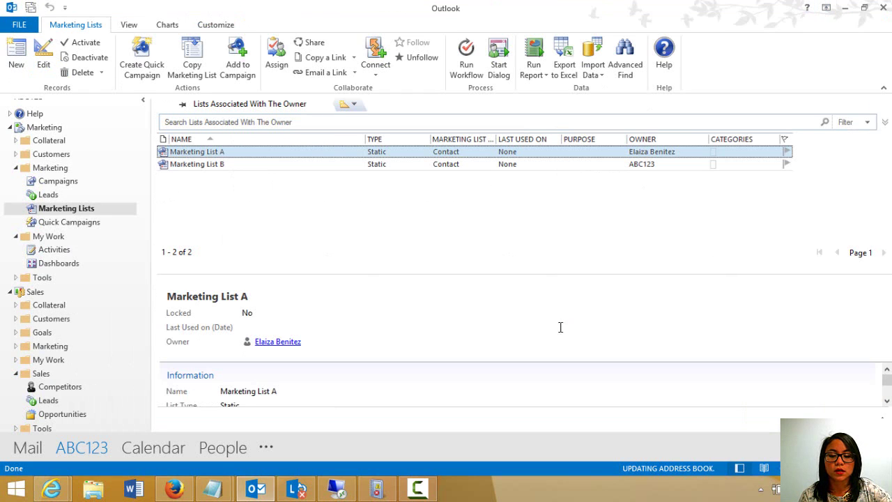